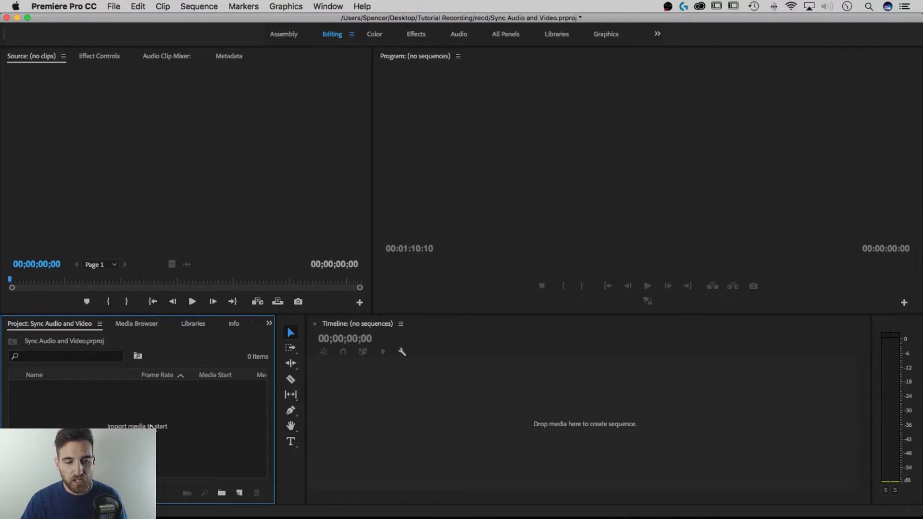
# Import 1_audio.MOV, 1_video.MOV and 2_intro.mp4 from the recd > Assets folder into the project.
pyautogui.doubleClick(151, 425)
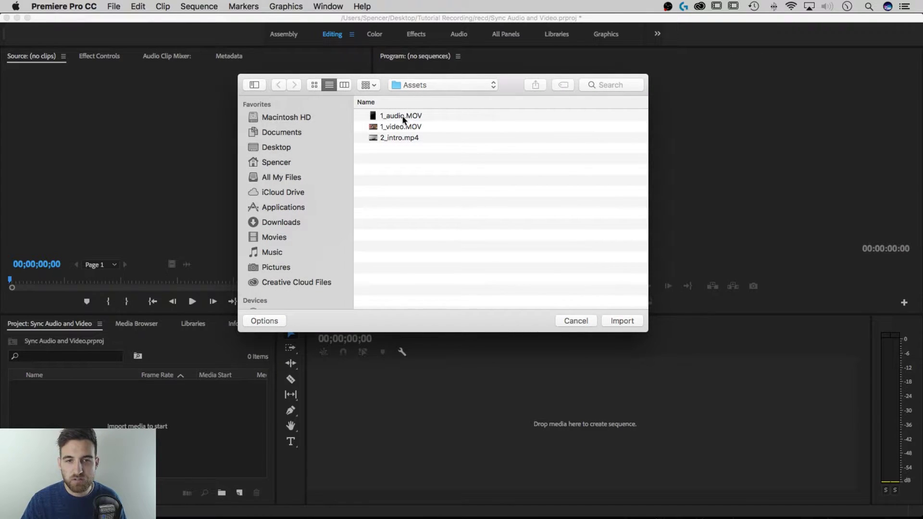
pyautogui.click(424, 85)
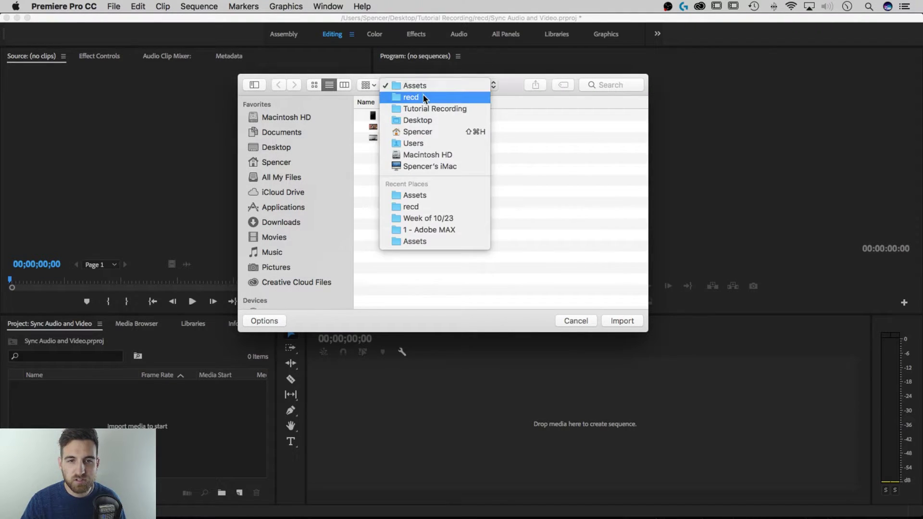
pyautogui.click(423, 96)
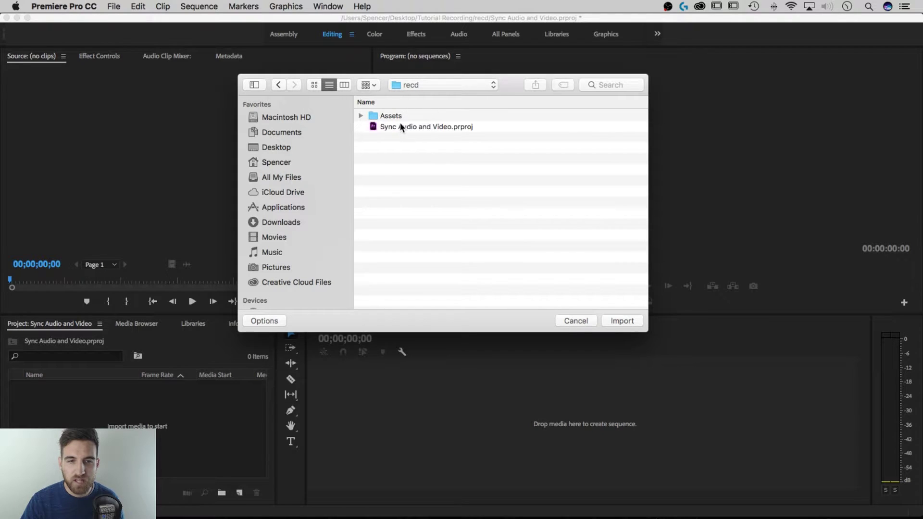
pyautogui.click(397, 126)
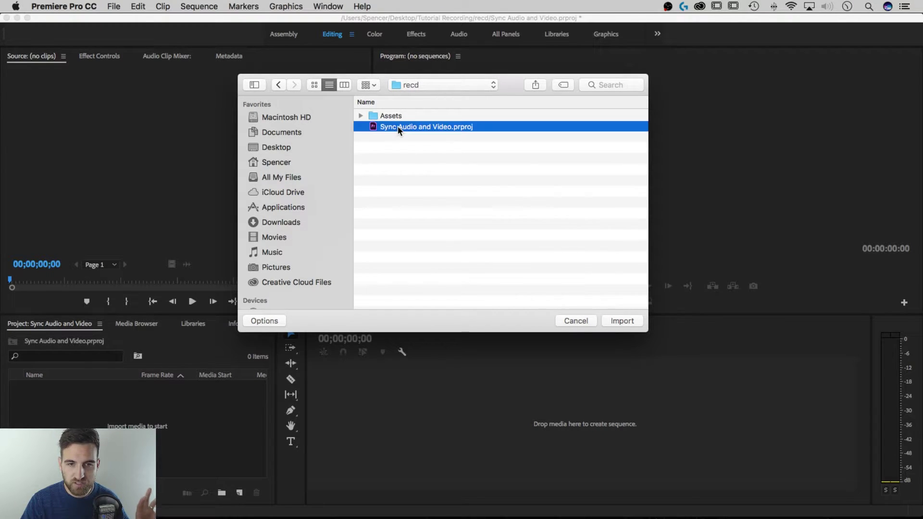
pyautogui.doubleClick(375, 117)
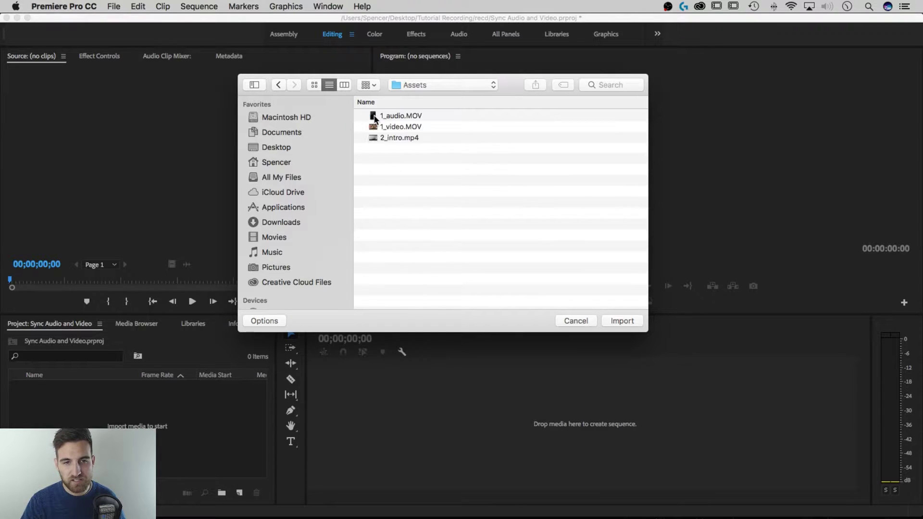
pyautogui.click(408, 115)
pyautogui.keyDown('shift'); pyautogui.click(407, 137); pyautogui.keyUp('shift')
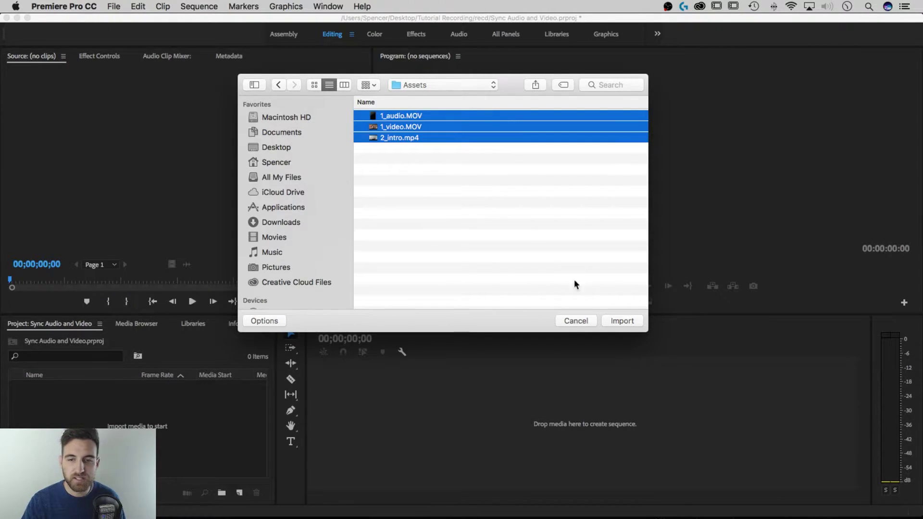
pyautogui.click(628, 319)
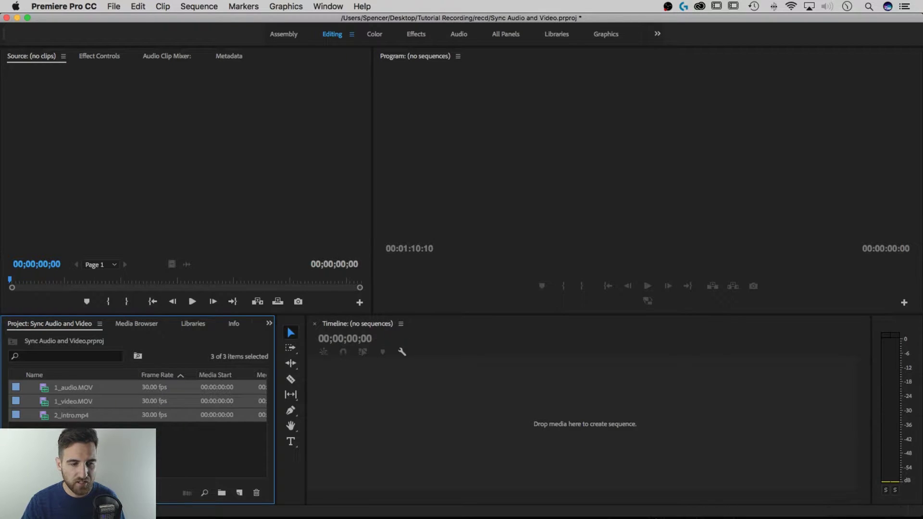
# Preview 1_audio.MOV in the Source monitor, scrubbing to 00:00:40:23.
pyautogui.click(80, 392)
pyautogui.click(69, 402)
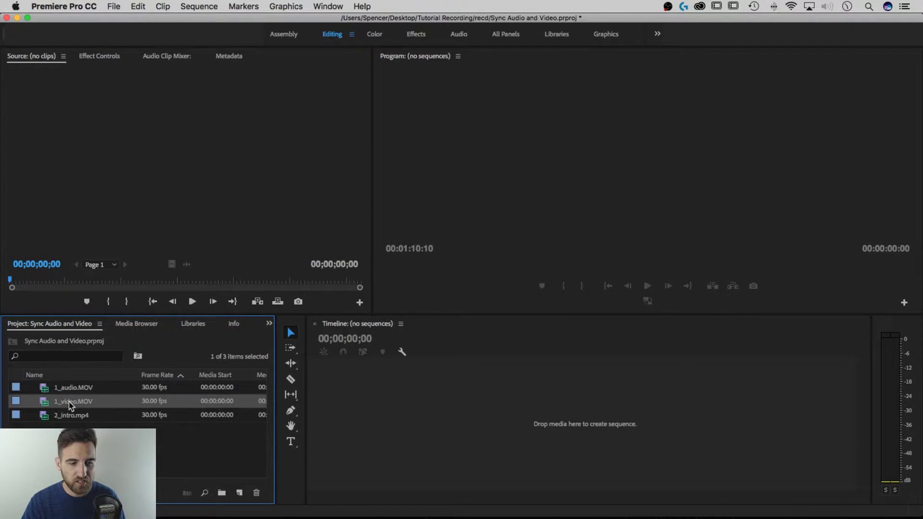
pyautogui.click(70, 415)
pyautogui.doubleClick(71, 392)
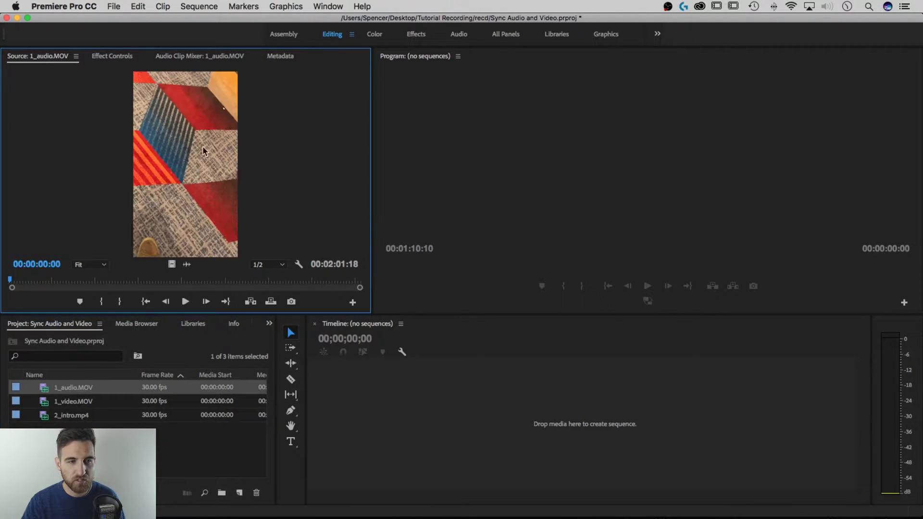
pyautogui.moveTo(10, 280); pyautogui.dragTo(118, 280)
pyautogui.click(126, 281)
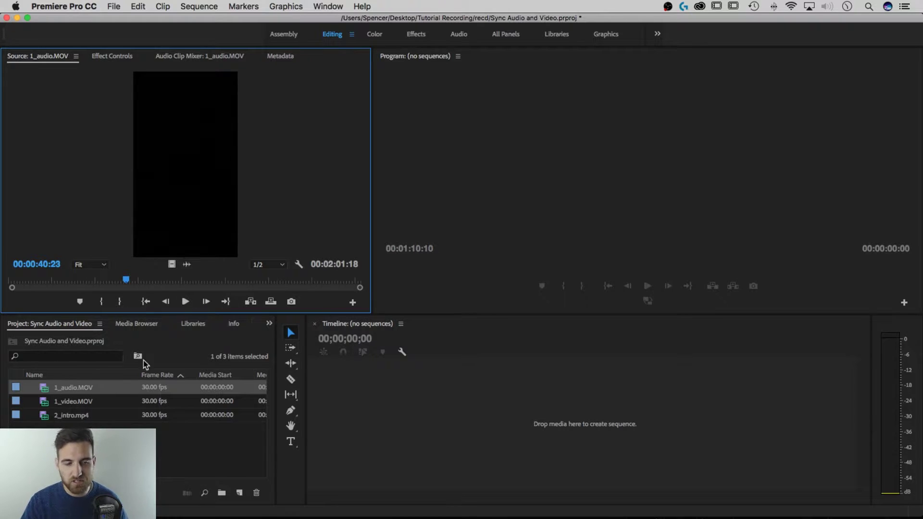
# Load 1_video.MOV in the Source monitor, view it maximized, then restore the layout.
pyautogui.doubleClick(71, 402)
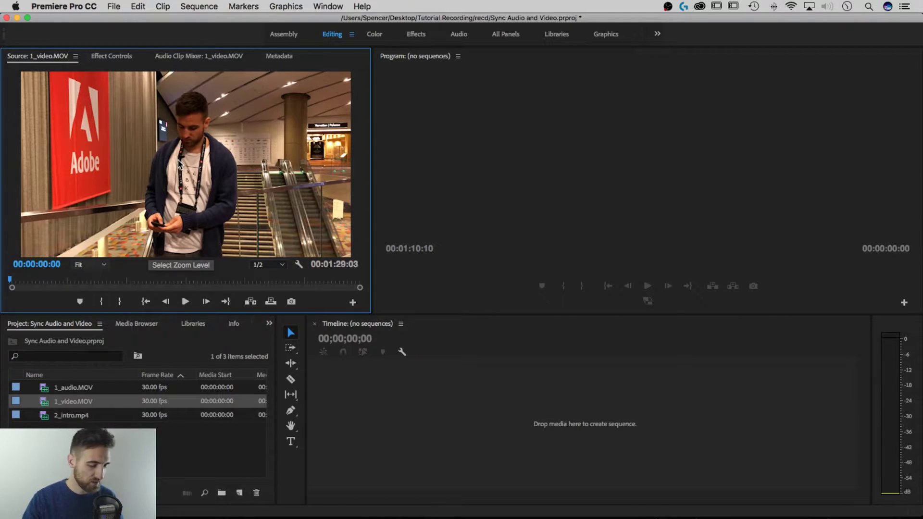
pyautogui.press('0')
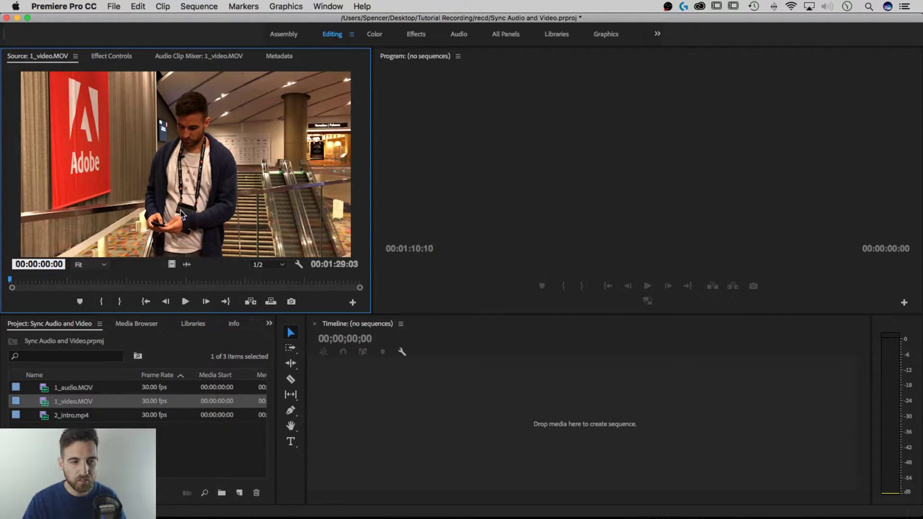
pyautogui.press('`')
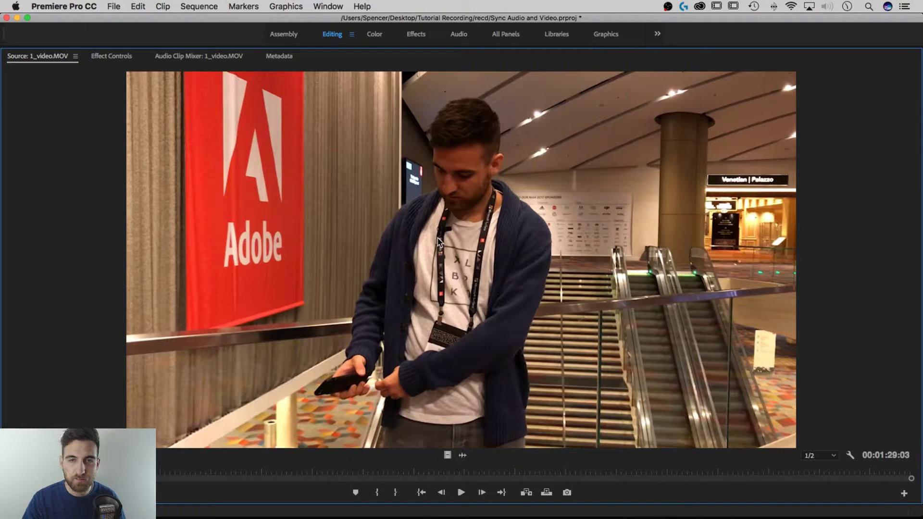
pyautogui.press('`')
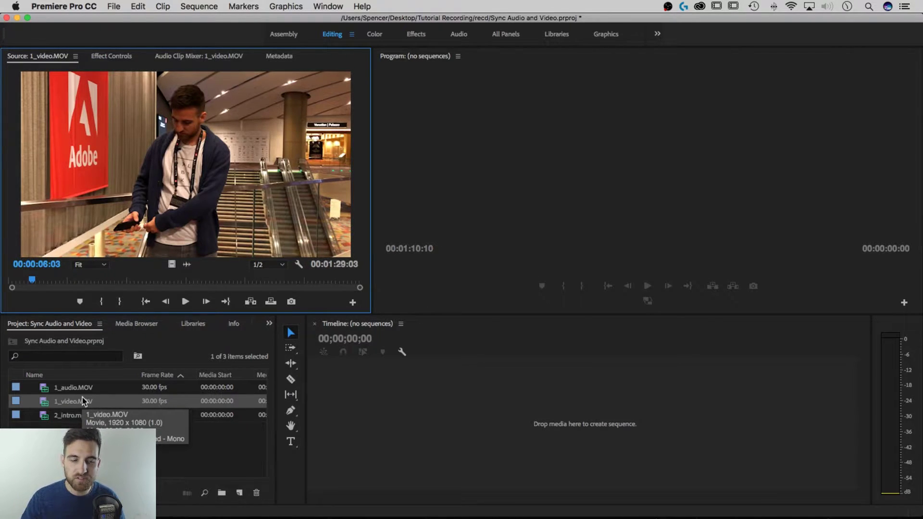
# Create a 1_video sequence from 1_video.MOV and shift the clip to start near 00:00:18.
pyautogui.moveTo(67, 402); pyautogui.dragTo(242, 496)
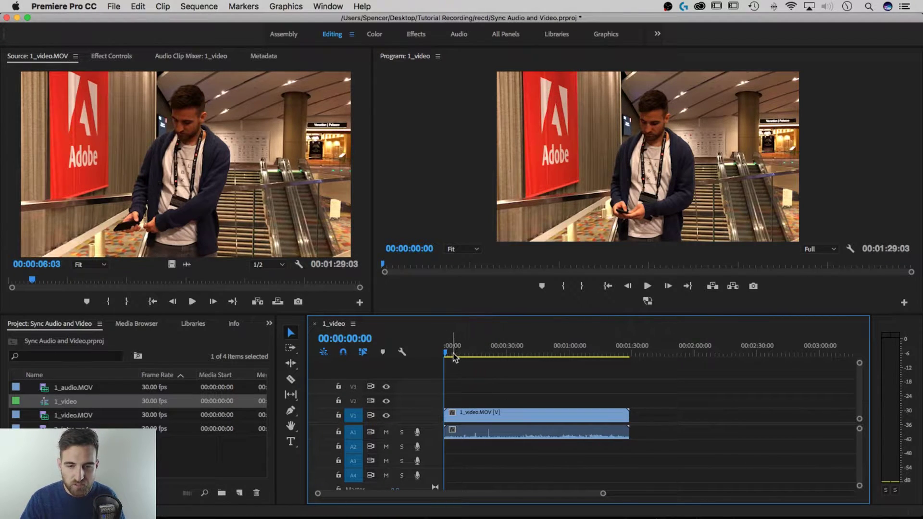
pyautogui.moveTo(451, 354); pyautogui.dragTo(542, 356)
pyautogui.moveTo(547, 423); pyautogui.dragTo(587, 419)
# Play the sequence from just before one minute, then place 1_audio.MOV after the camera clip.
pyautogui.moveTo(559, 354); pyautogui.dragTo(570, 350)
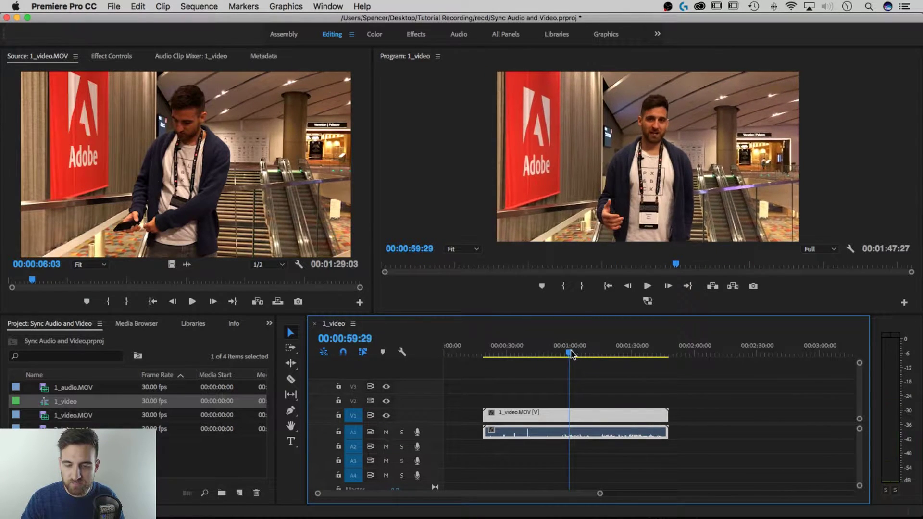
pyautogui.press('space')
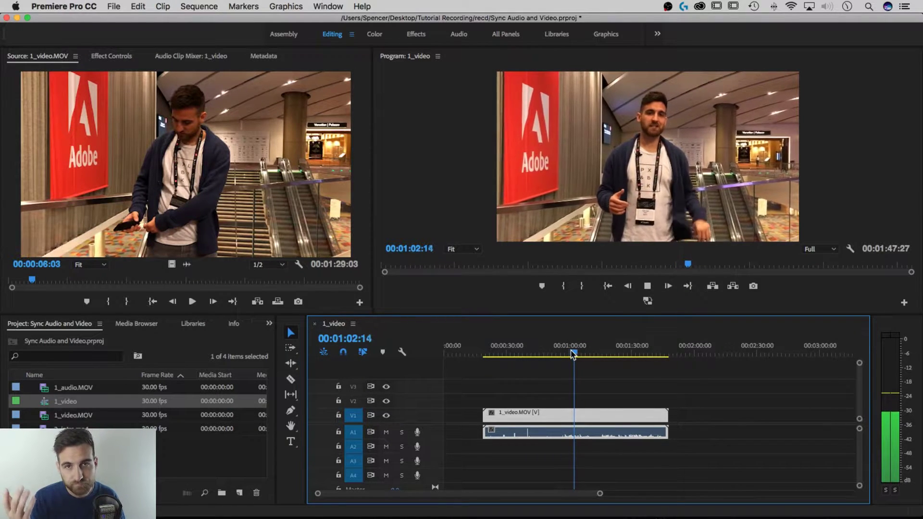
pyautogui.press('space')
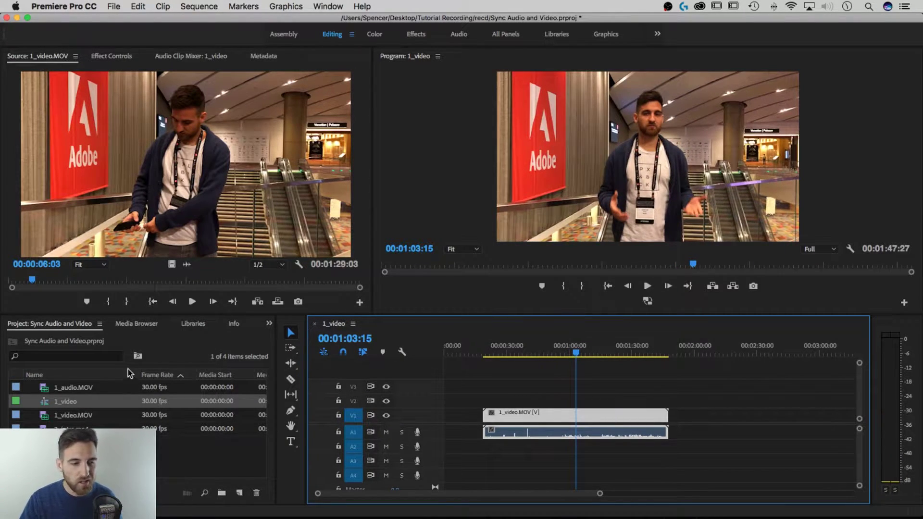
pyautogui.click(74, 385)
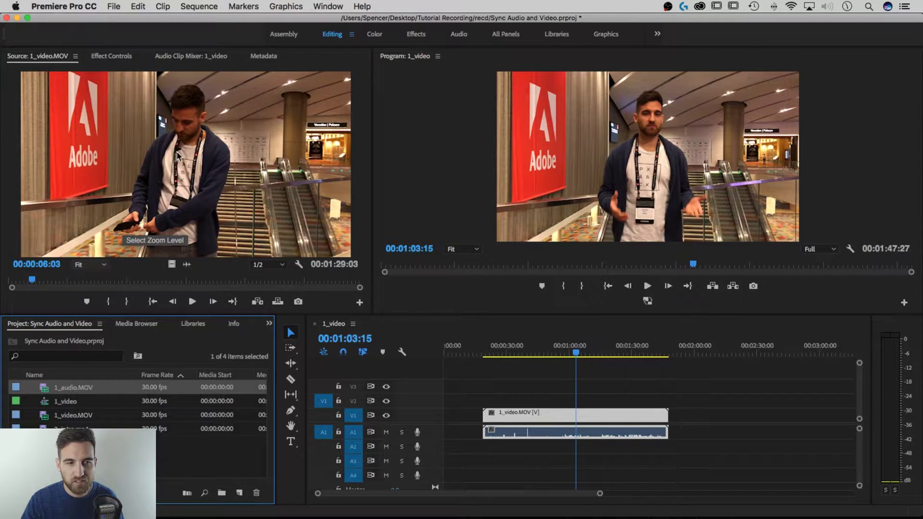
pyautogui.moveTo(76, 390); pyautogui.dragTo(691, 418)
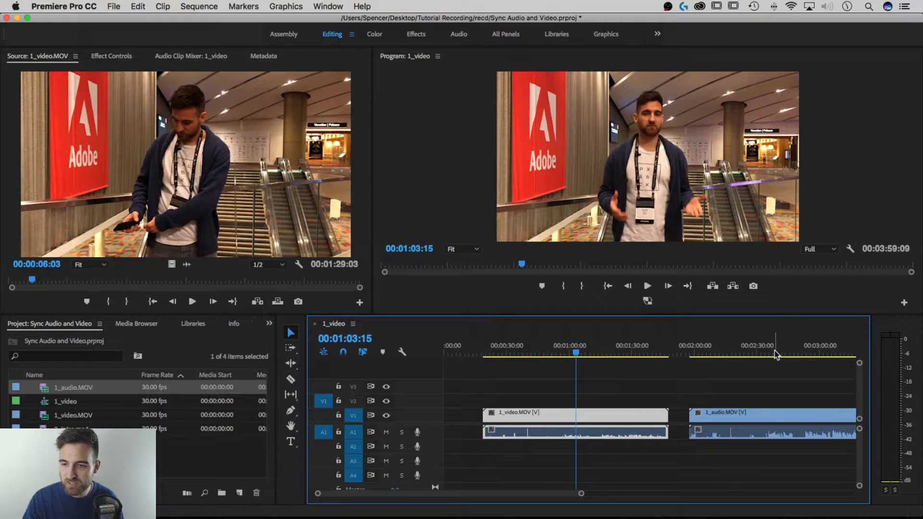
# Play back the 1_audio.MOV portion of the sequence.
pyautogui.click(770, 353)
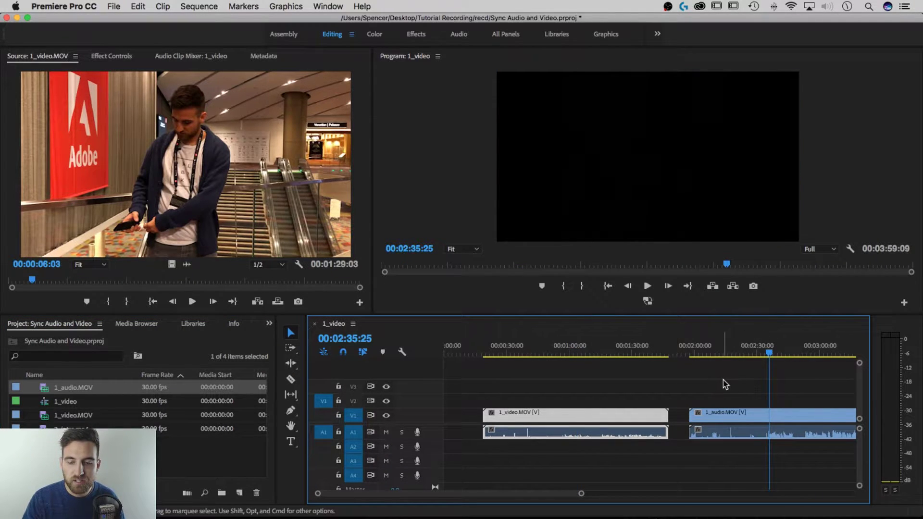
pyautogui.press('space')
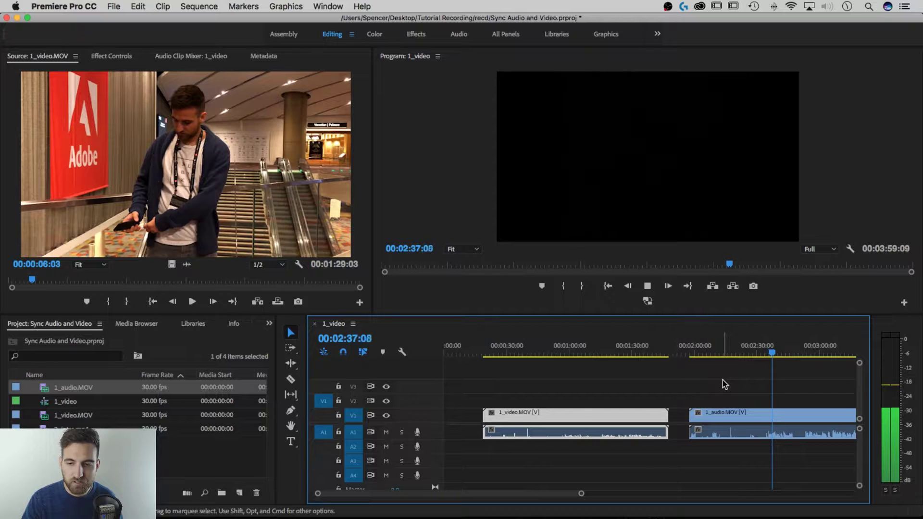
pyautogui.press('space')
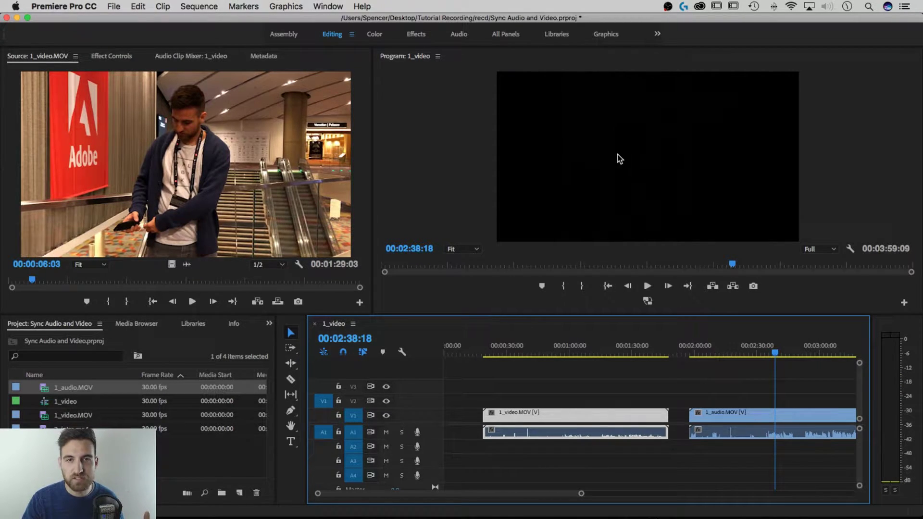
# Unlink 1_audio.MOV, delete its video part, and move its audio onto A3 under the camera clip.
pyautogui.click(743, 418)
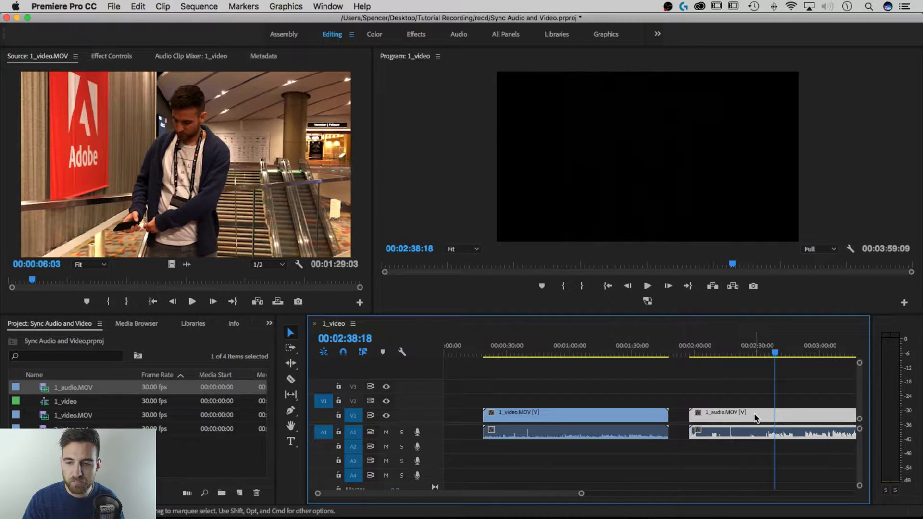
pyautogui.rightClick(755, 419)
pyautogui.moveTo(666, 509)
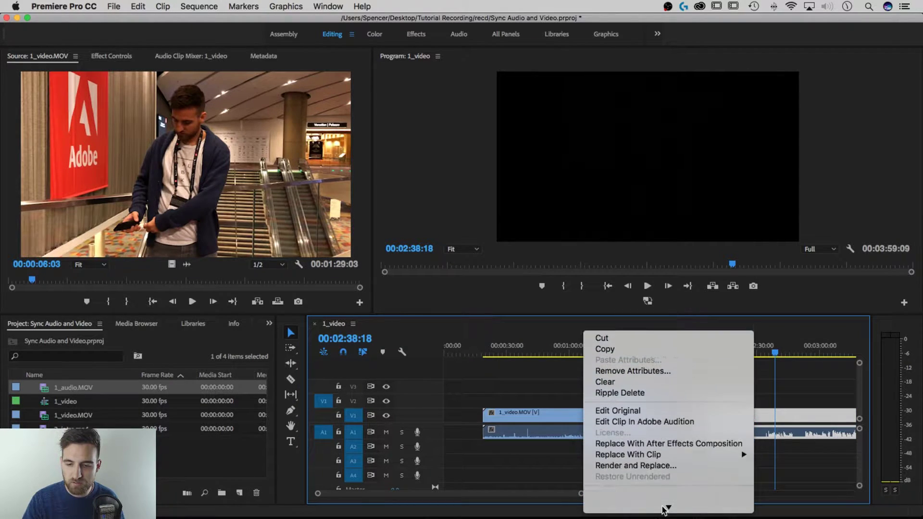
pyautogui.click(655, 484)
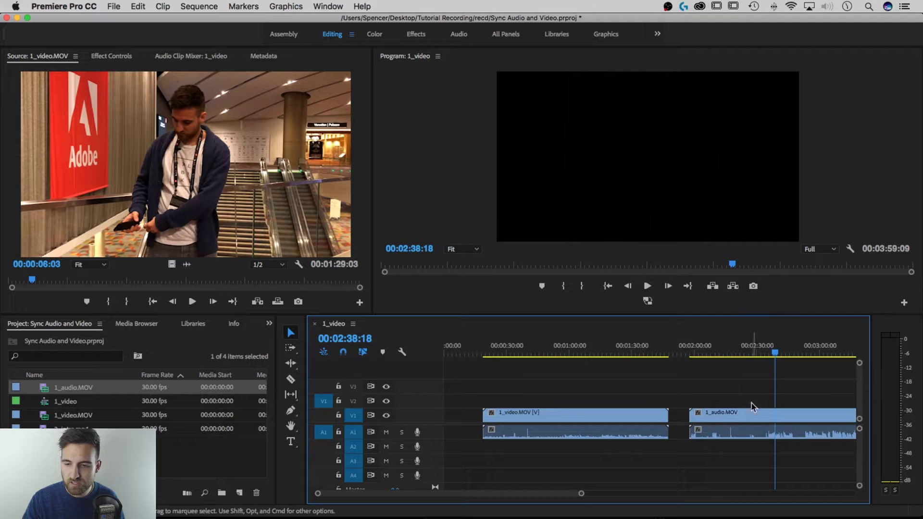
pyautogui.click(751, 412)
pyautogui.press('Delete')
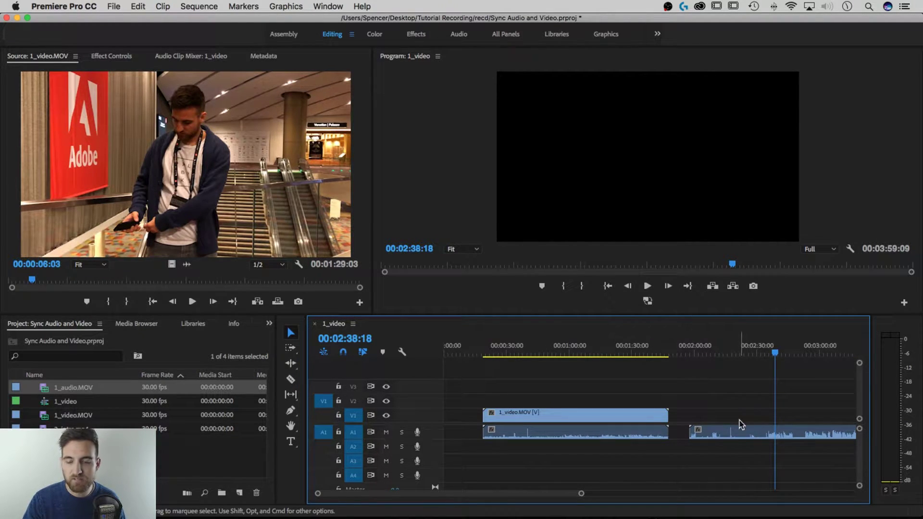
pyautogui.moveTo(744, 435); pyautogui.dragTo(590, 462)
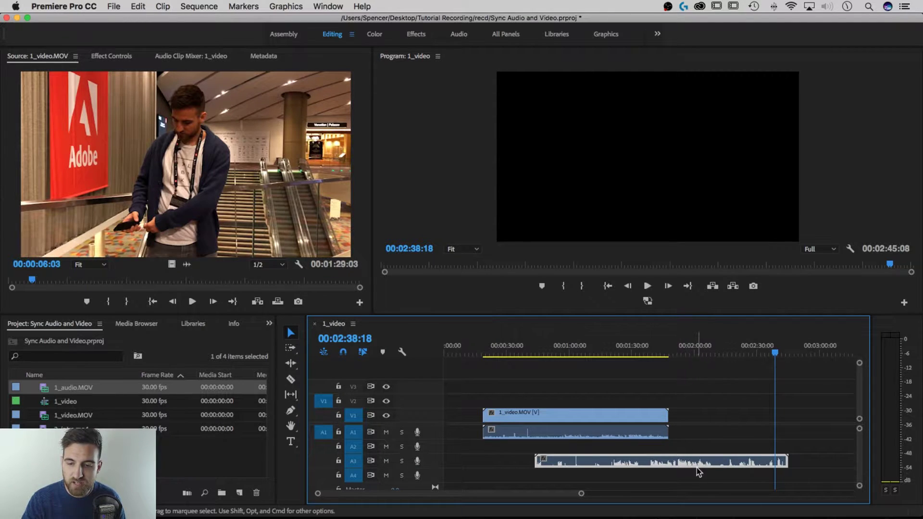
pyautogui.moveTo(561, 350); pyautogui.dragTo(569, 353)
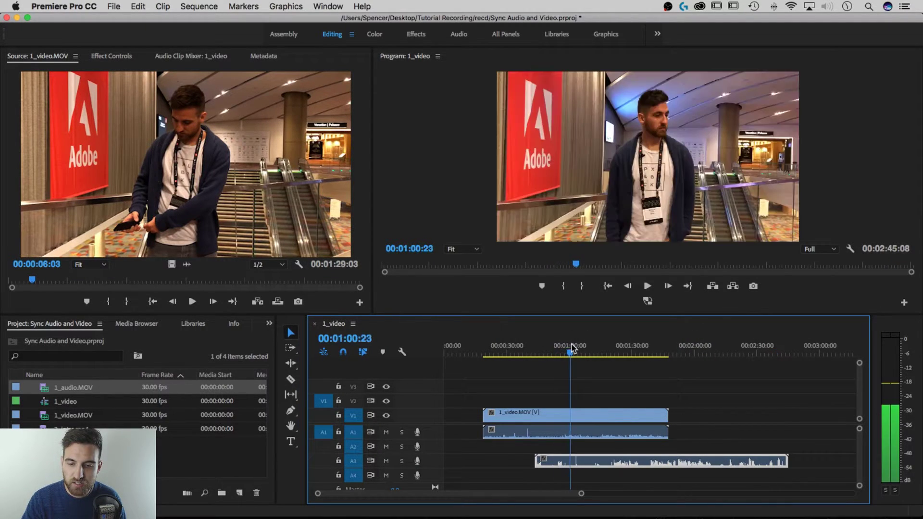
# Synchronize the camera clip and lav audio using audio track channel 1.
pyautogui.click(572, 434)
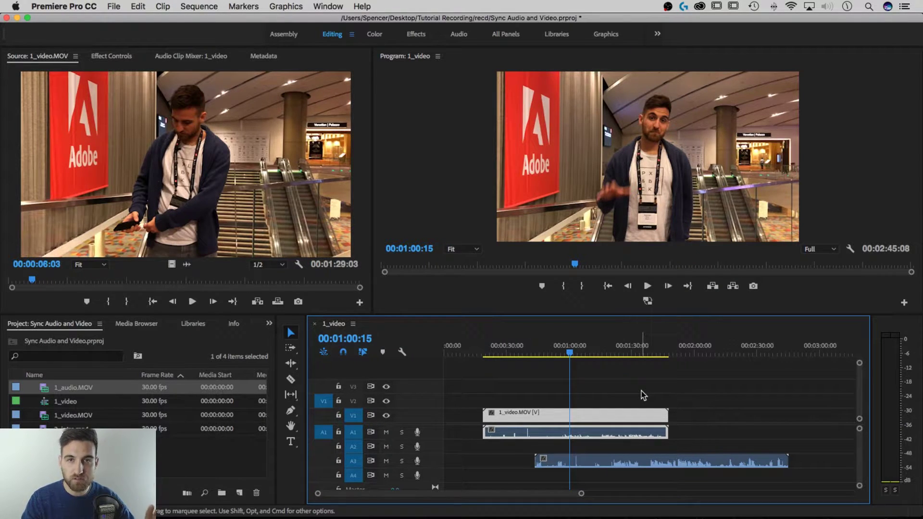
pyautogui.moveTo(643, 395); pyautogui.dragTo(600, 469)
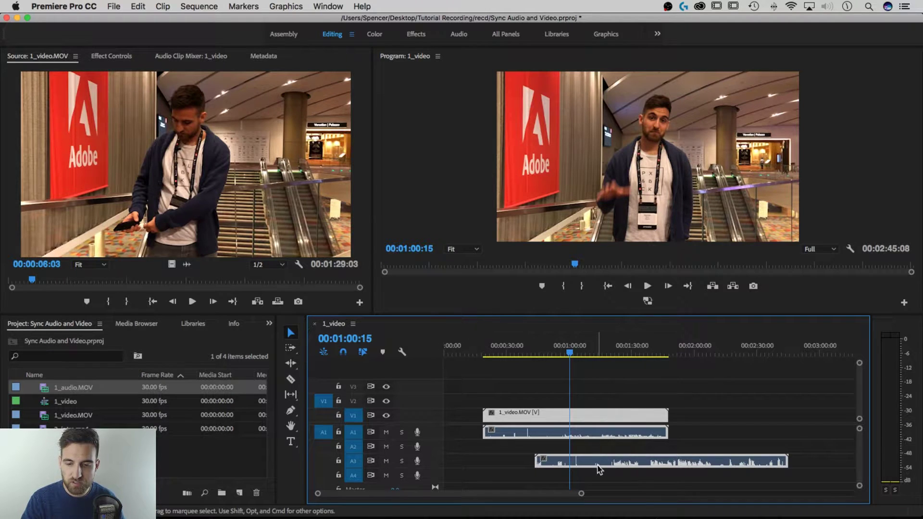
pyautogui.rightClick(592, 412)
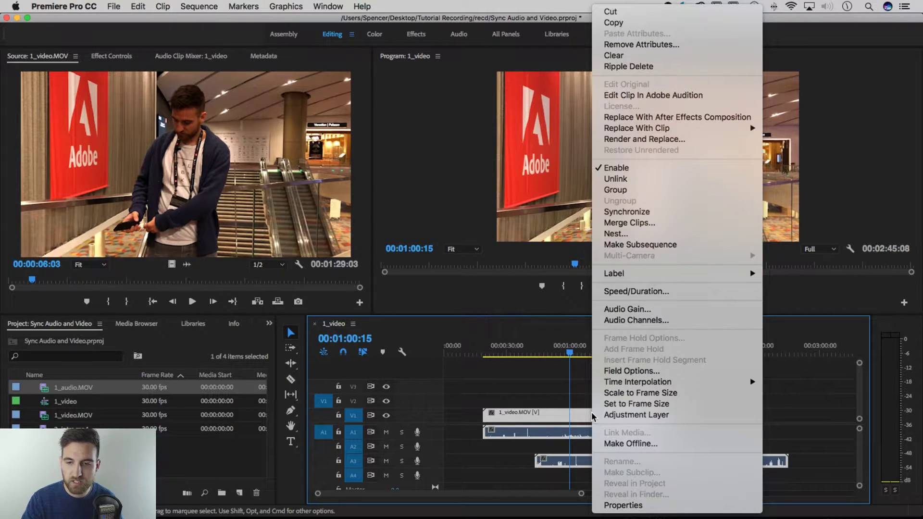
pyautogui.click(640, 213)
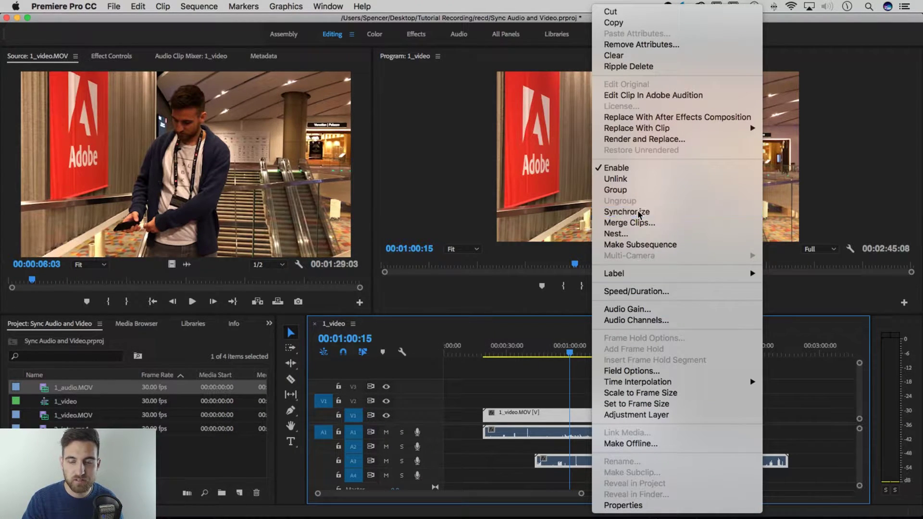
pyautogui.moveTo(438, 204); pyautogui.dragTo(467, 200)
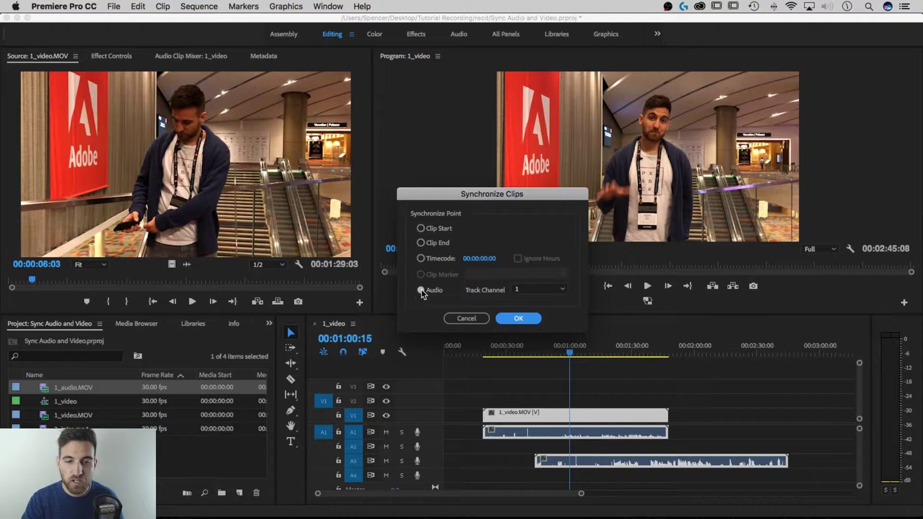
pyautogui.click(562, 290)
pyautogui.click(565, 292)
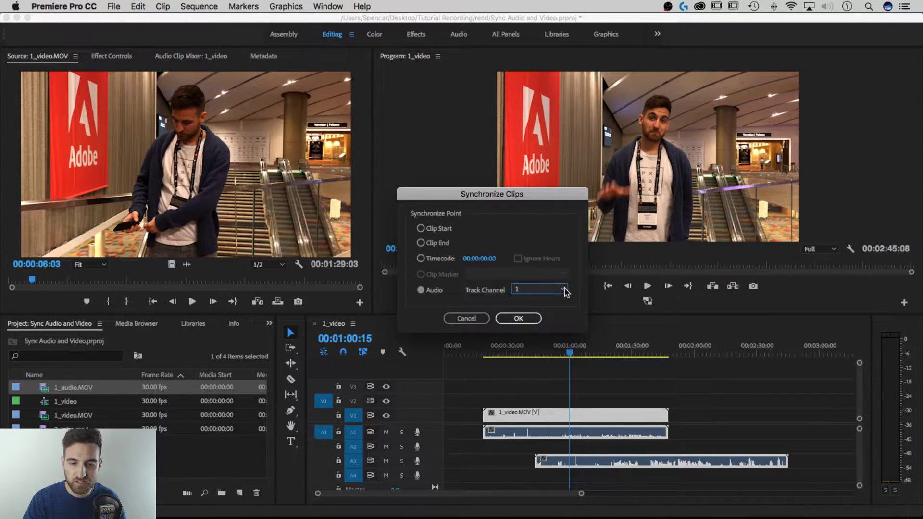
pyautogui.click(528, 319)
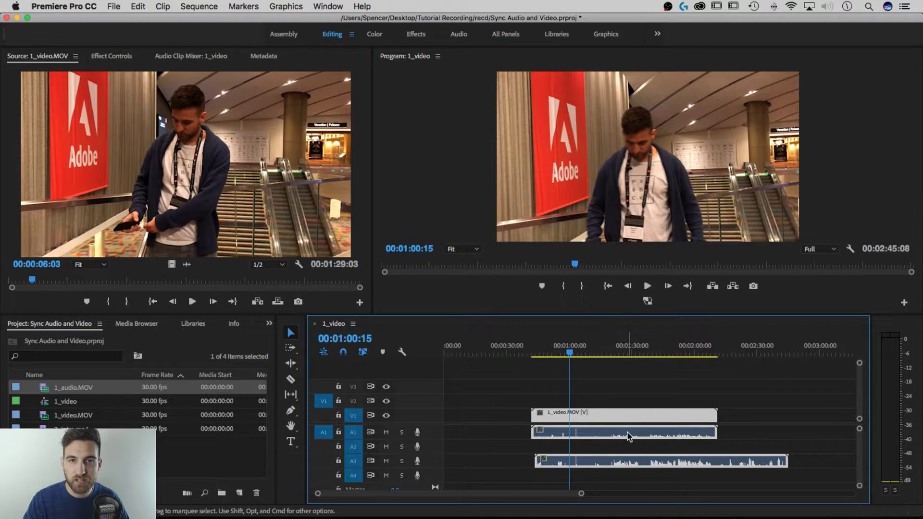
# Check sync at 00:01:17:19, maximize the timeline and expand the V1 track.
pyautogui.click(606, 353)
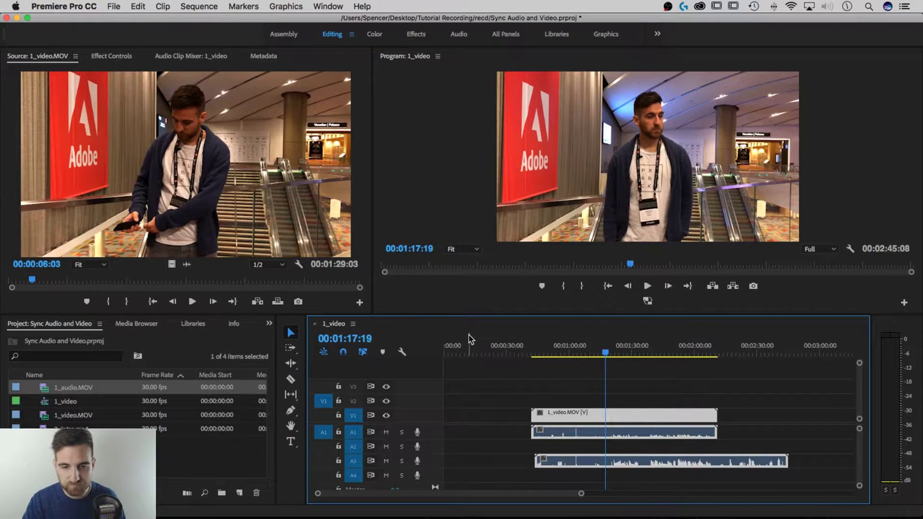
pyautogui.press('`')
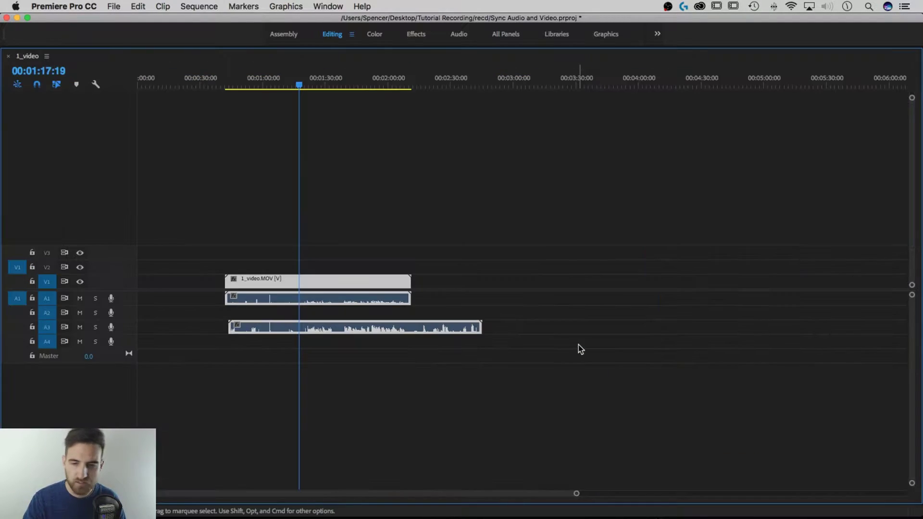
pyautogui.doubleClick(96, 277)
# Enlarge A1 and A3 to show waveforms and zoom in on the clap spike at 00:01:03:00.
pyautogui.moveTo(131, 244); pyautogui.dragTo(130, 357)
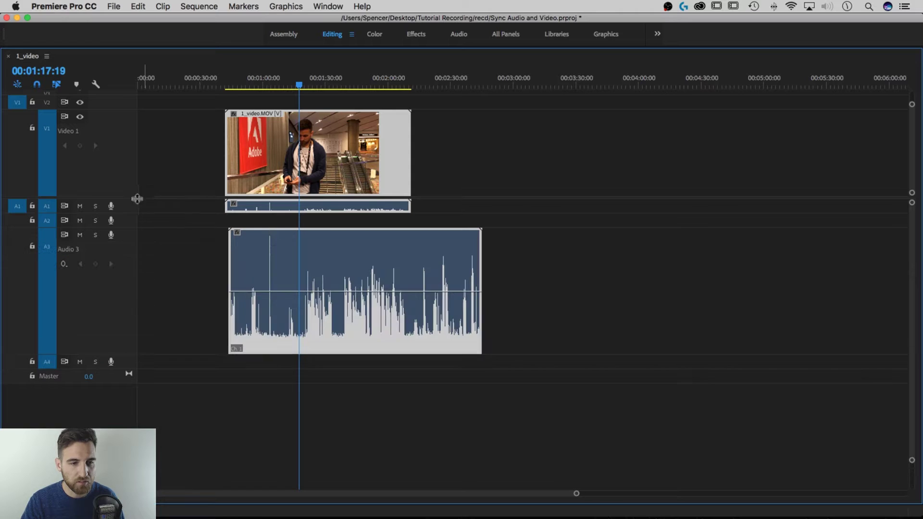
pyautogui.moveTo(121, 213); pyautogui.dragTo(129, 316)
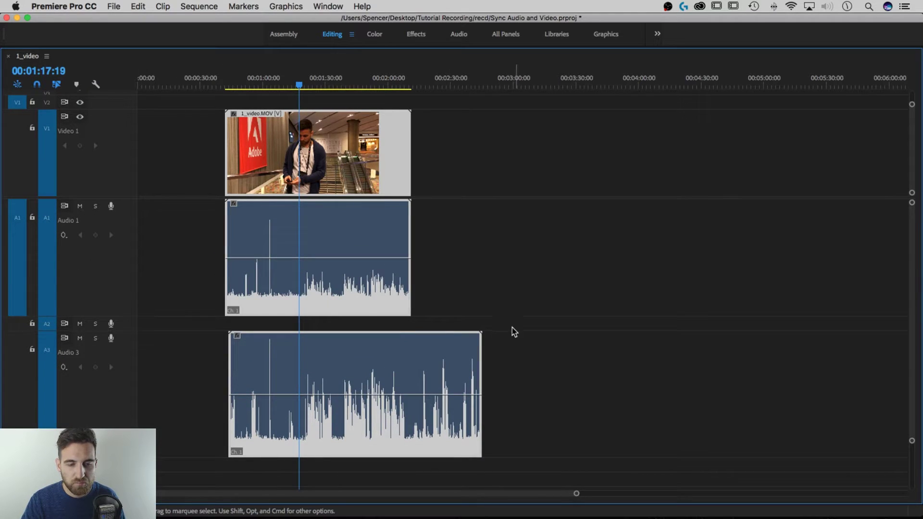
pyautogui.press('super+a')
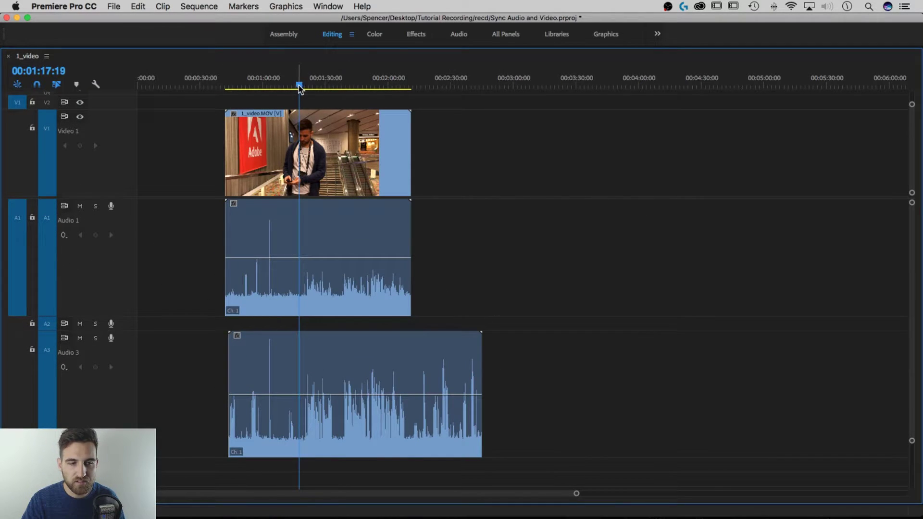
pyautogui.moveTo(299, 87)
pyautogui.mouseDown()
pyautogui.moveTo(309, 85)
pyautogui.moveTo(300, 87)
pyautogui.mouseUp()
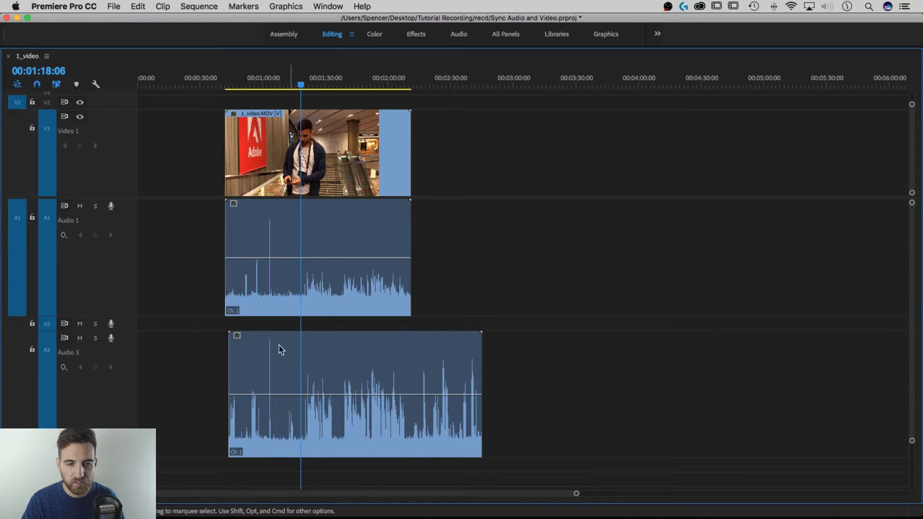
pyautogui.click(301, 344)
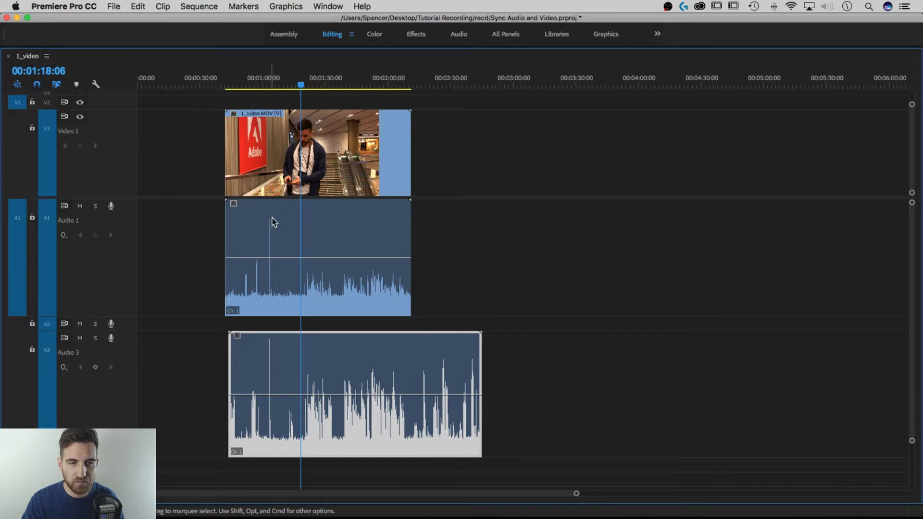
pyautogui.click(266, 78)
pyautogui.moveTo(267, 79); pyautogui.dragTo(272, 78)
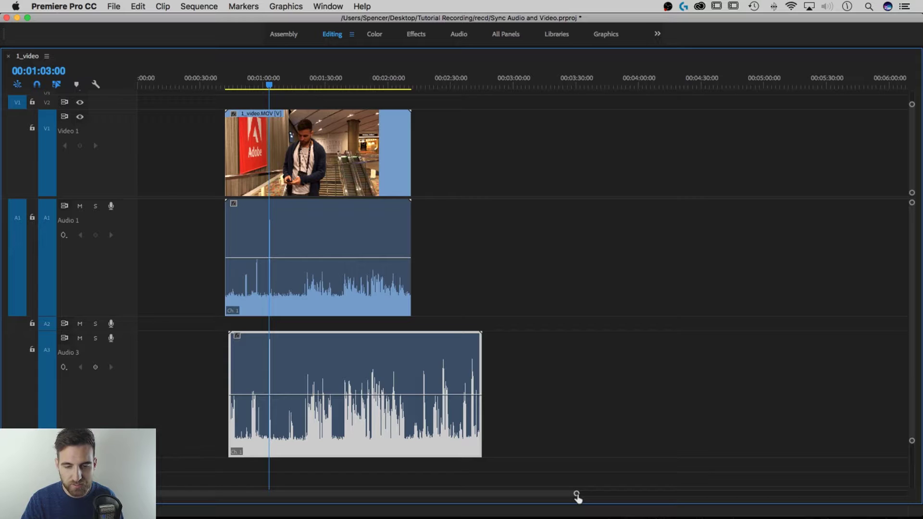
pyautogui.moveTo(576, 495); pyautogui.dragTo(354, 492)
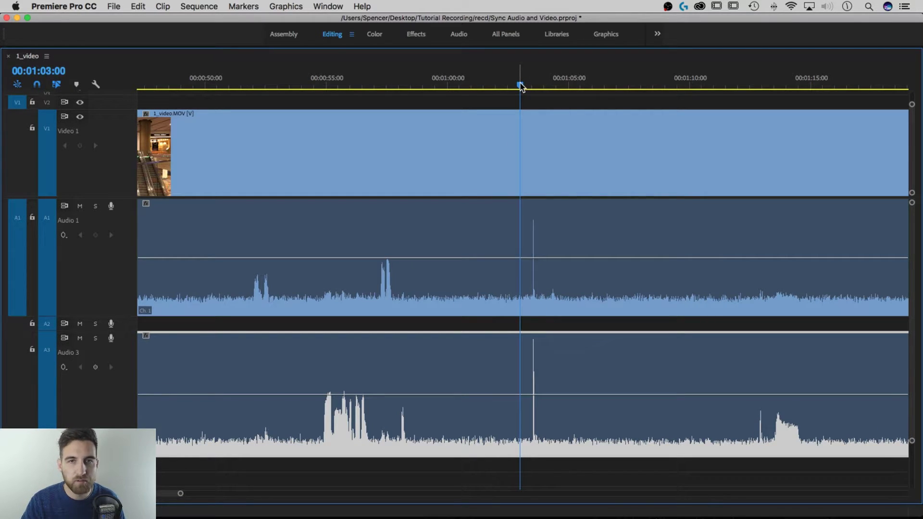
# Zoom to frame level and park the playhead on the clap at 00:01:03:16.
pyautogui.moveTo(521, 86); pyautogui.dragTo(533, 83)
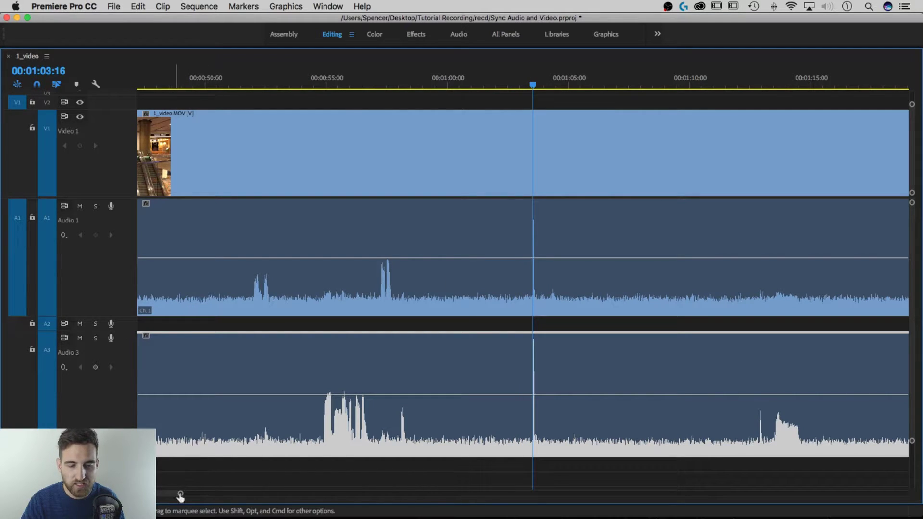
pyautogui.moveTo(180, 494); pyautogui.dragTo(272, 493)
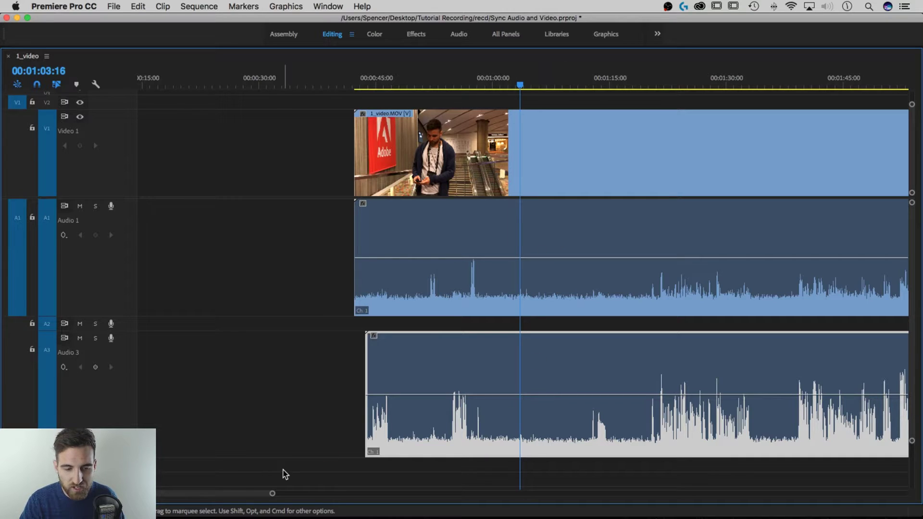
pyautogui.moveTo(273, 494)
pyautogui.mouseDown()
pyautogui.moveTo(287, 499)
pyautogui.moveTo(161, 497)
pyautogui.mouseUp()
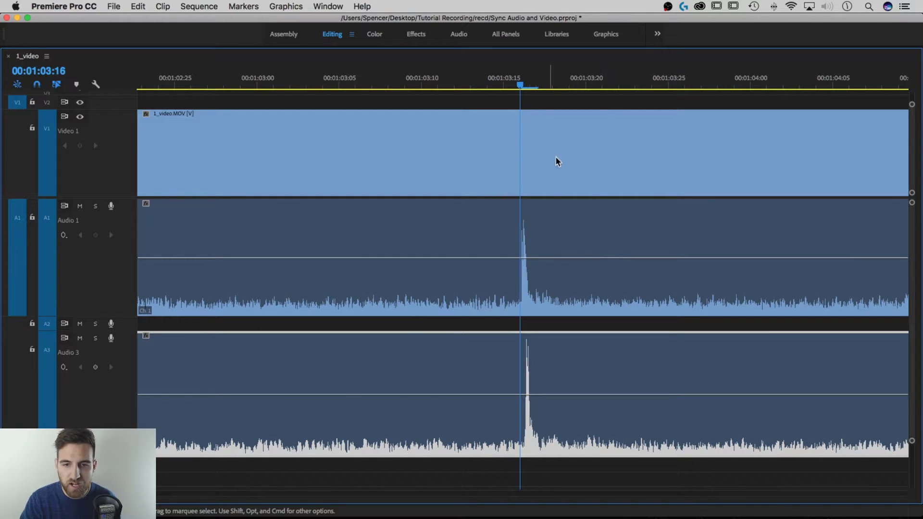
pyautogui.moveTo(521, 84); pyautogui.dragTo(535, 86)
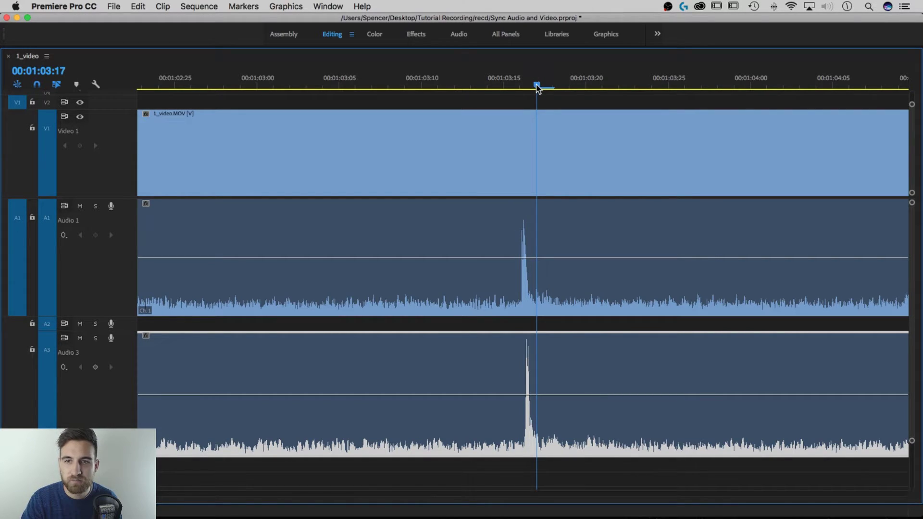
pyautogui.moveTo(537, 88); pyautogui.dragTo(525, 88)
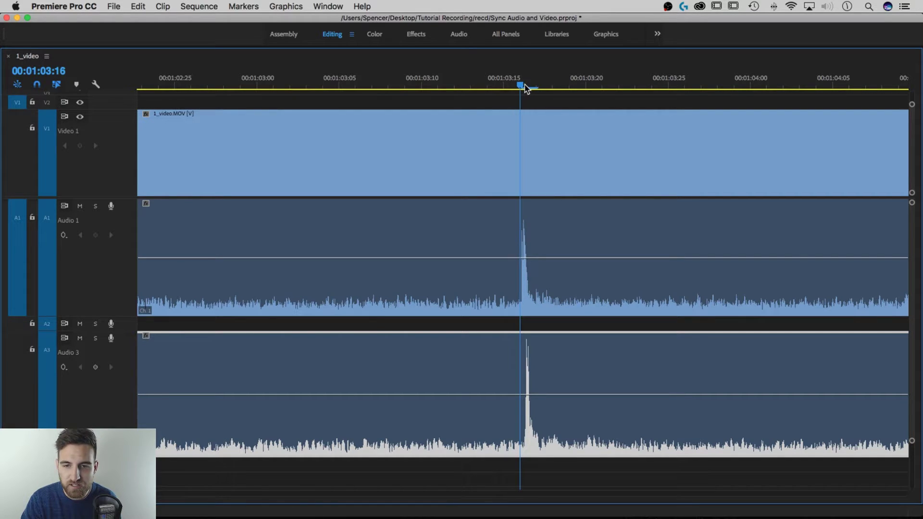
pyautogui.press('Right')
pyautogui.press('Left')
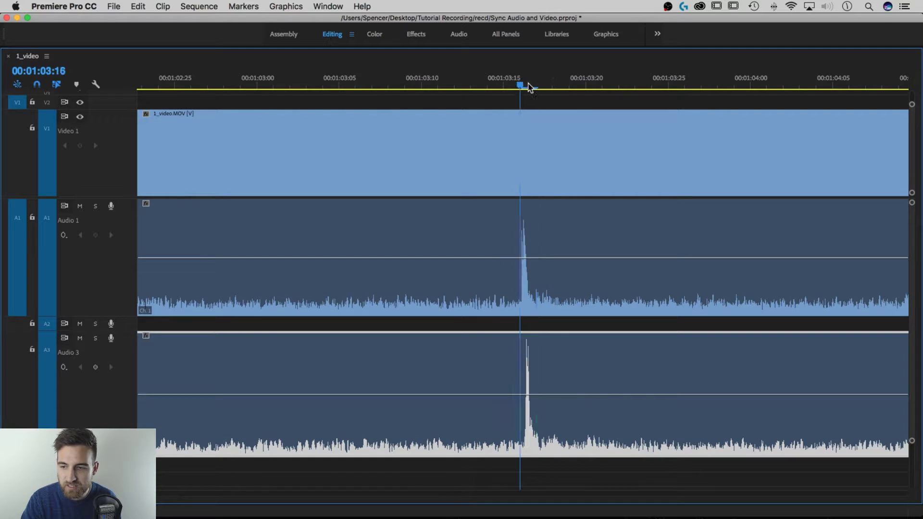
# Enable Show Audio Time Units from the Program monitor menu and maximize the timeline again.
pyautogui.press('`')
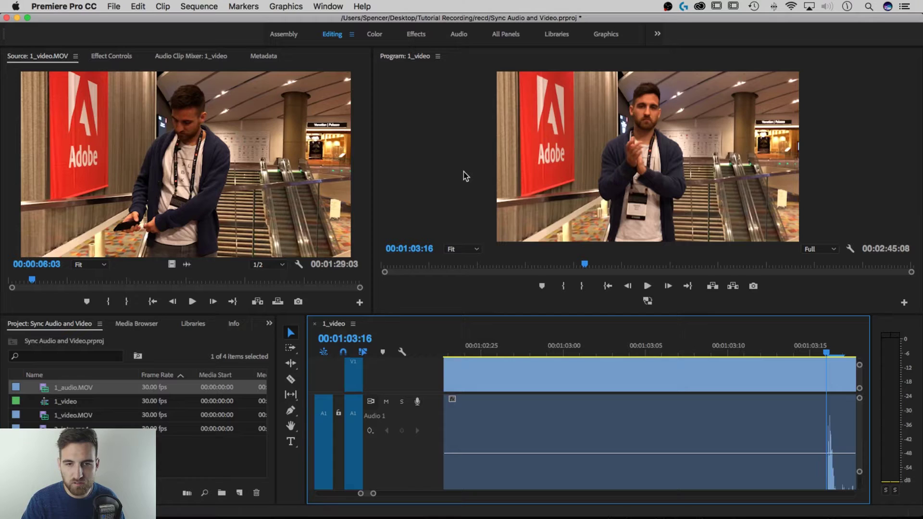
pyautogui.click(850, 248)
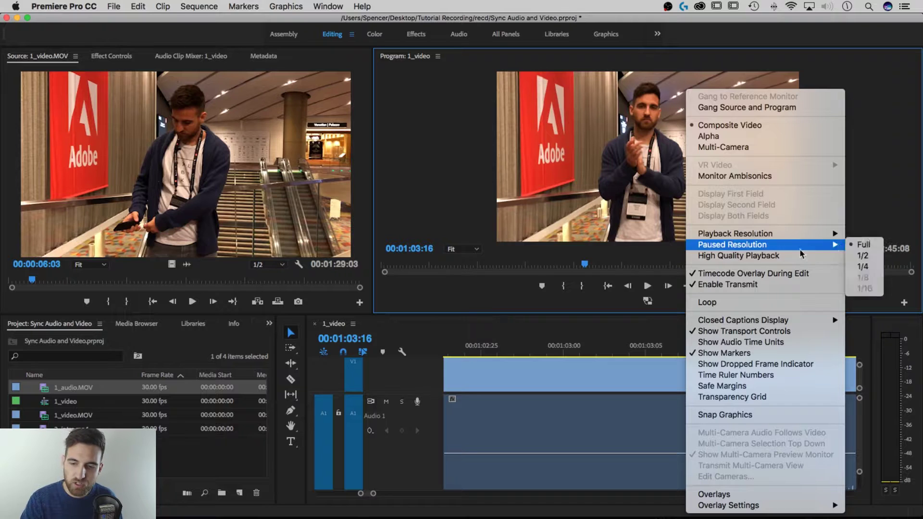
pyautogui.click(766, 342)
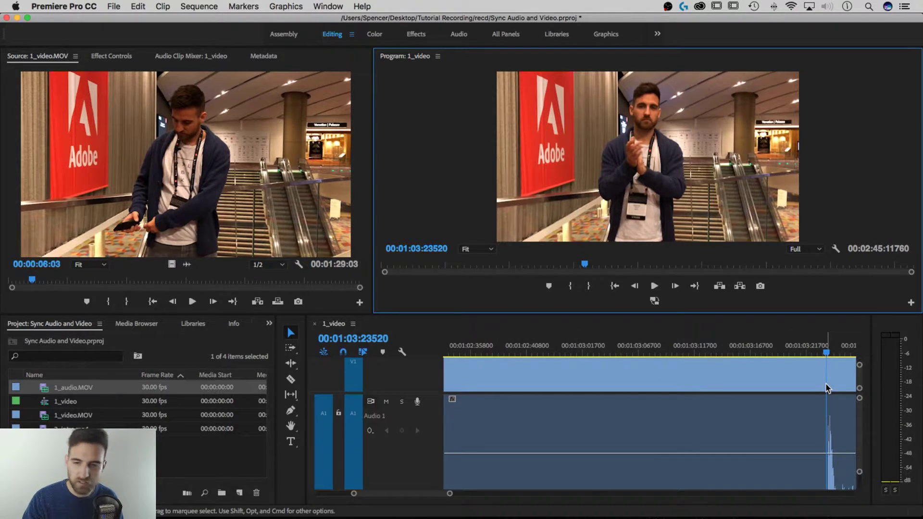
pyautogui.press('`')
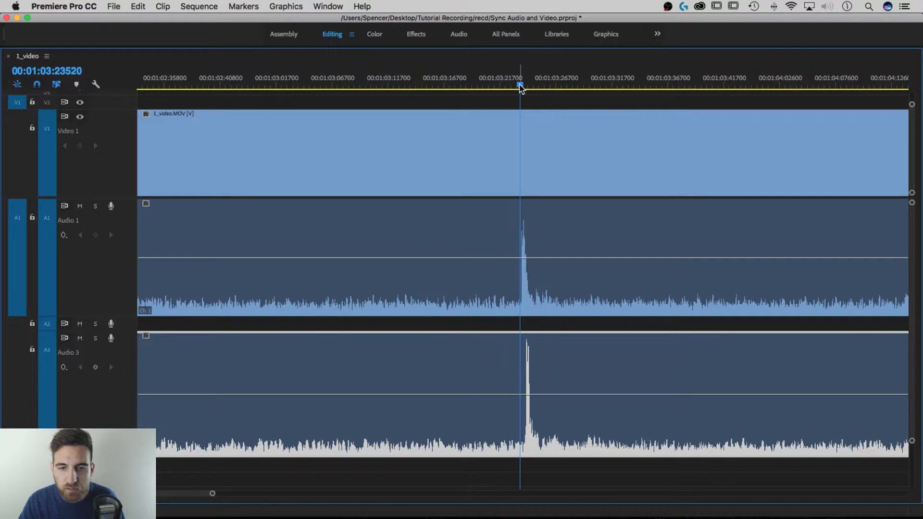
# Drag the A3 lav audio earlier (262, then 152 samples) until its clap peak meets the camera clap.
pyautogui.moveTo(520, 88); pyautogui.dragTo(525, 86)
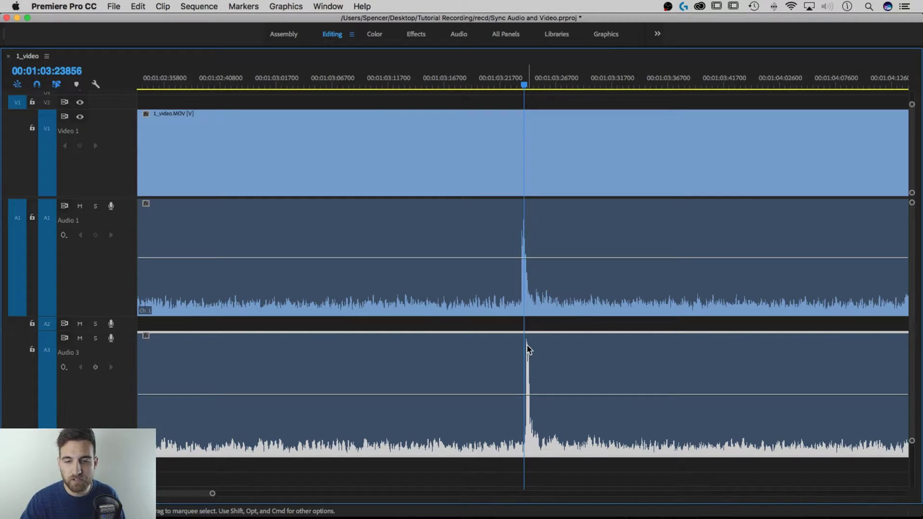
pyautogui.moveTo(212, 494); pyautogui.dragTo(174, 497)
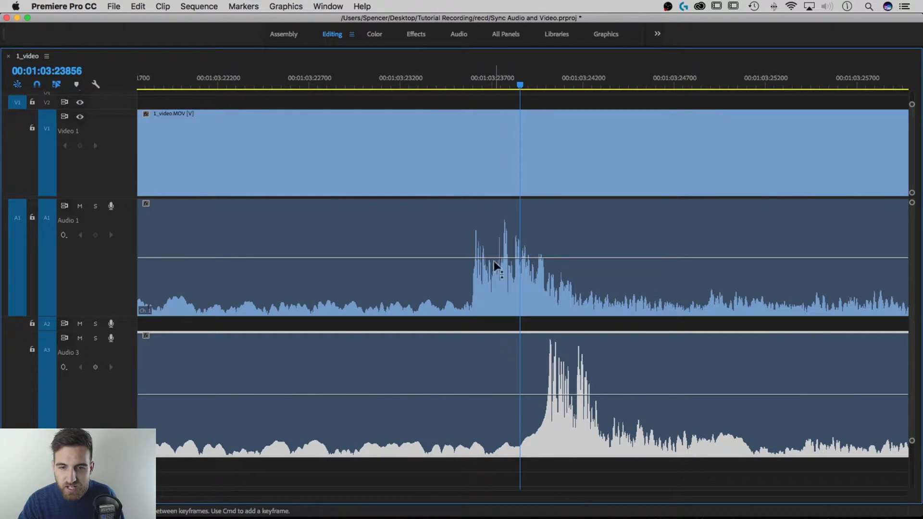
pyautogui.moveTo(520, 87); pyautogui.dragTo(504, 87)
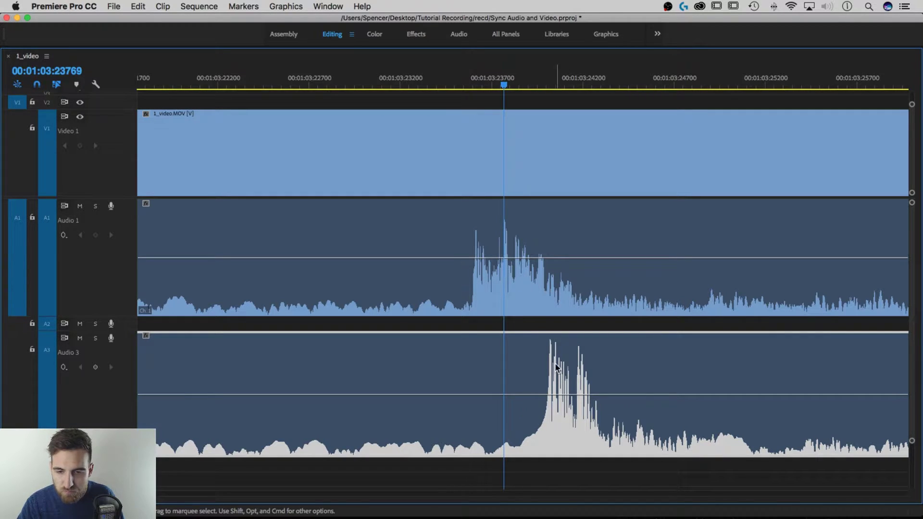
pyautogui.moveTo(554, 353); pyautogui.dragTo(505, 347)
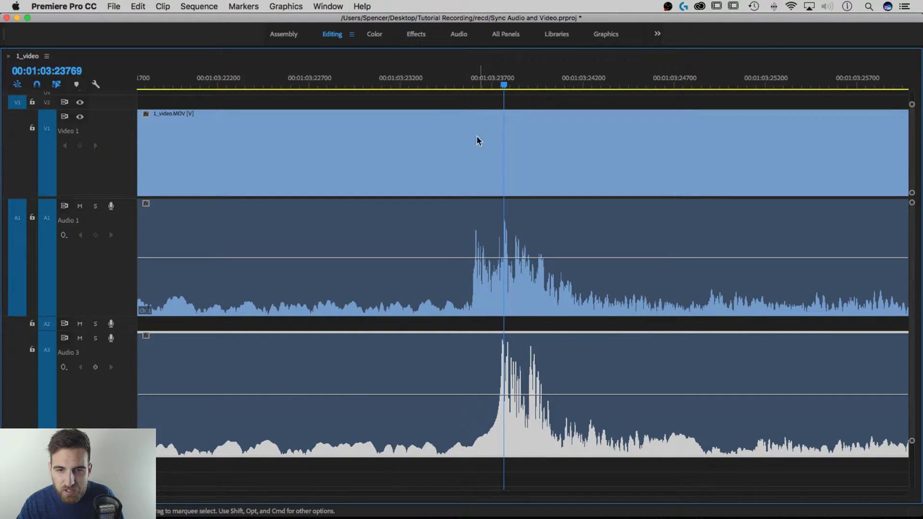
pyautogui.moveTo(481, 85); pyautogui.dragTo(478, 82)
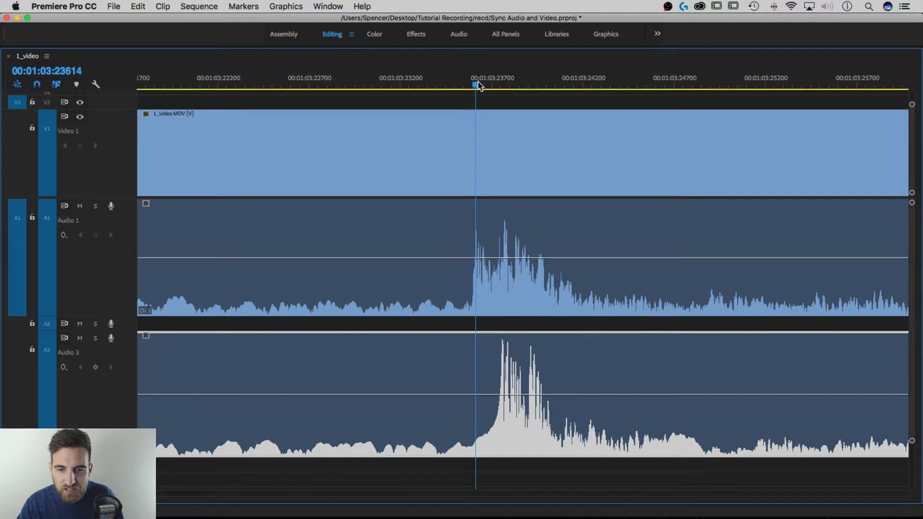
pyautogui.moveTo(503, 339); pyautogui.dragTo(477, 345)
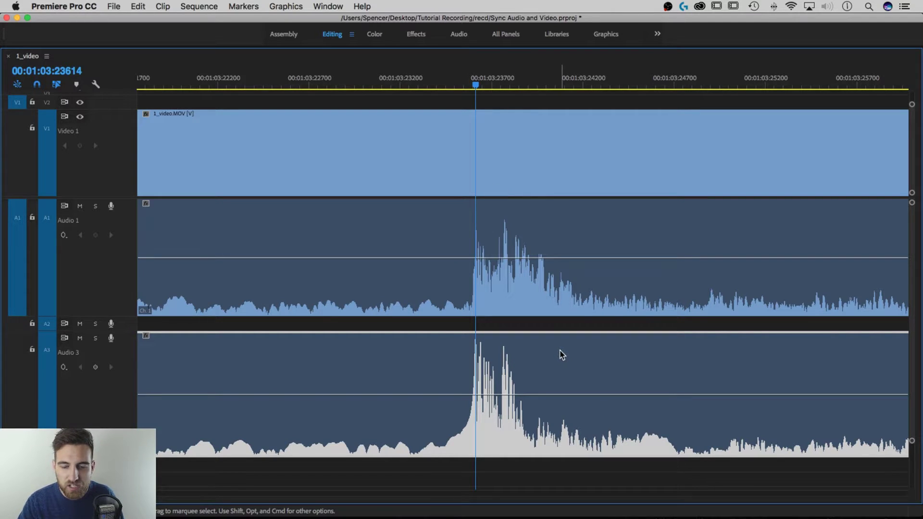
pyautogui.moveTo(153, 495)
pyautogui.mouseDown()
pyautogui.moveTo(303, 495)
pyautogui.moveTo(255, 495)
pyautogui.mouseUp()
pyautogui.moveTo(843, 87); pyautogui.dragTo(843, 87)
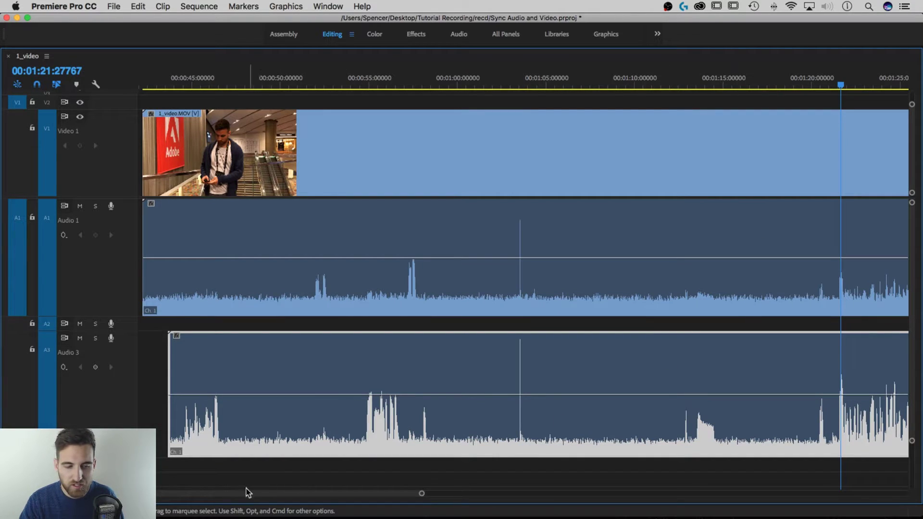
pyautogui.moveTo(423, 496); pyautogui.dragTo(325, 496)
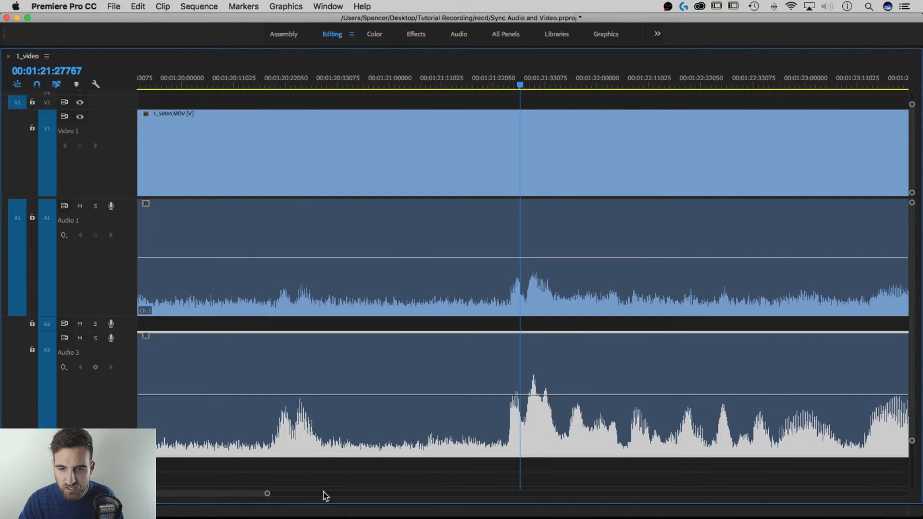
pyautogui.moveTo(266, 497); pyautogui.dragTo(182, 495)
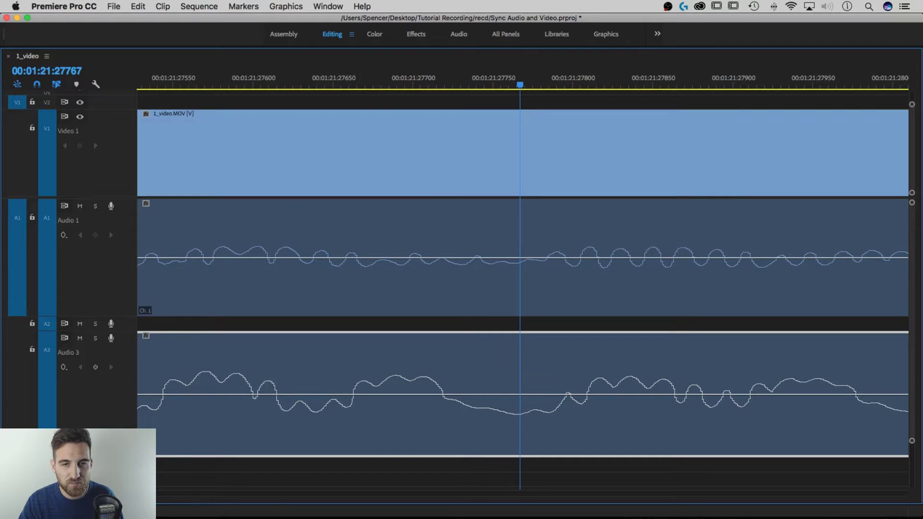
pyautogui.press('-')
pyautogui.press('-')
pyautogui.press('-')
pyautogui.press('-')
pyautogui.press('-')
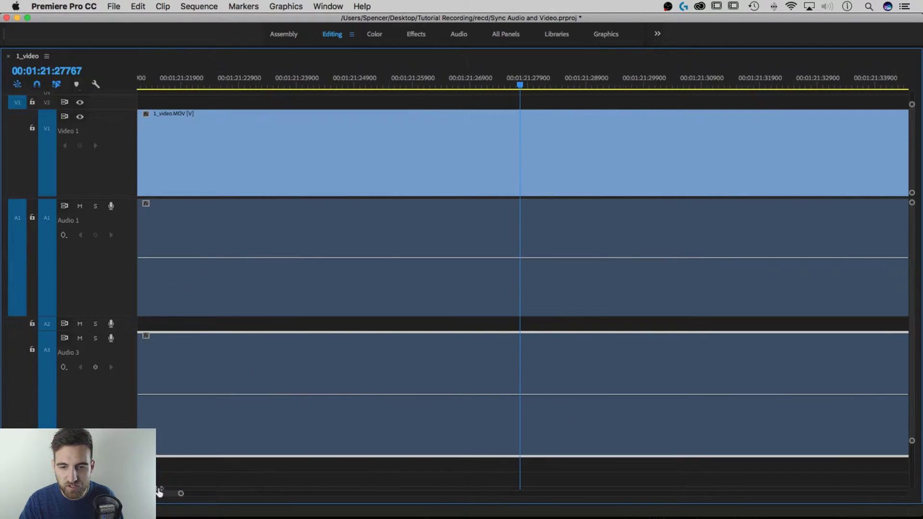
pyautogui.press('-')
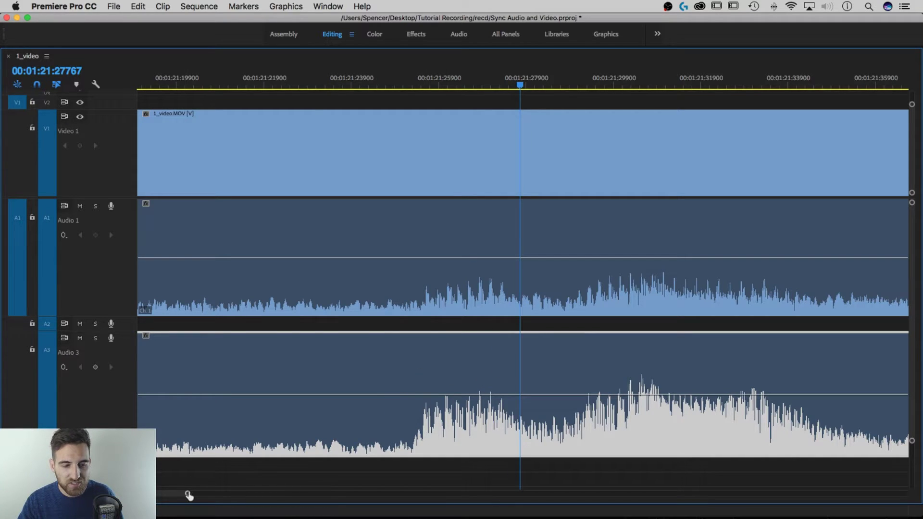
pyautogui.moveTo(188, 493); pyautogui.dragTo(454, 488)
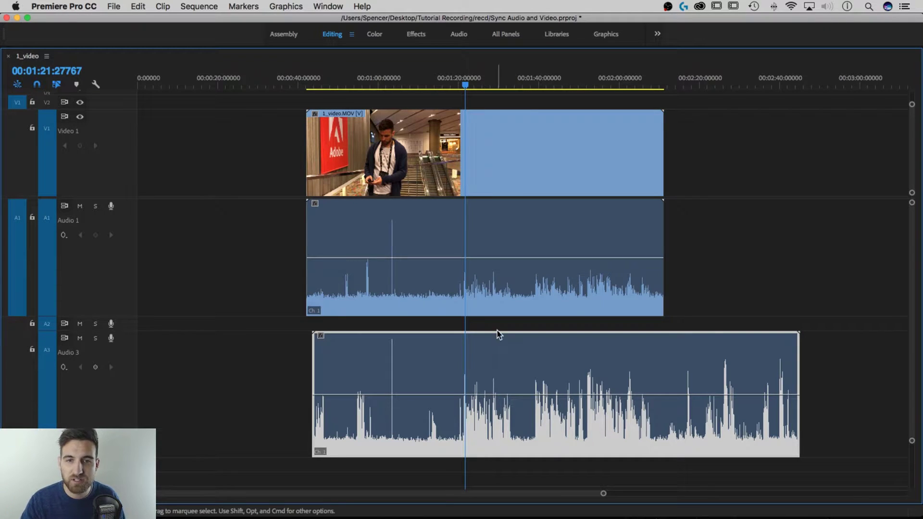
# Restore the panels, switch timecodes back to frames, zoom out and collapse the tall audio track.
pyautogui.moveTo(604, 495); pyautogui.dragTo(607, 495)
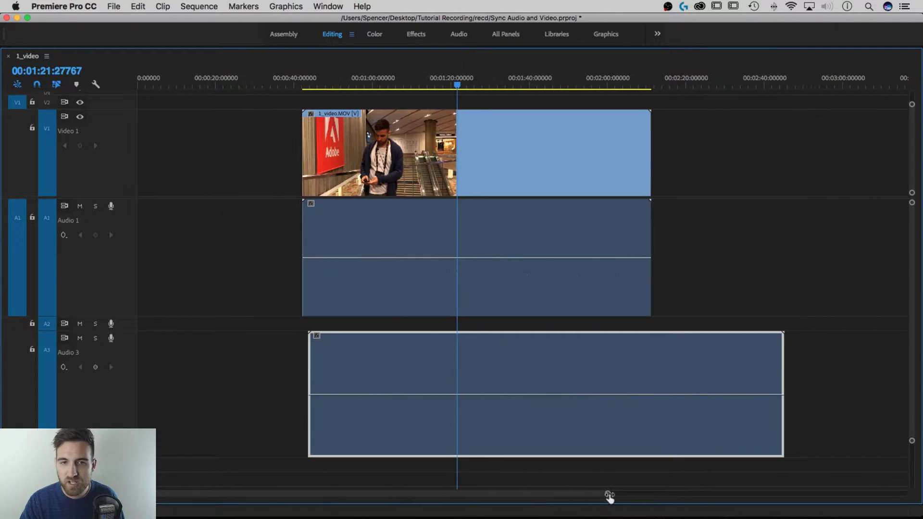
pyautogui.press('`')
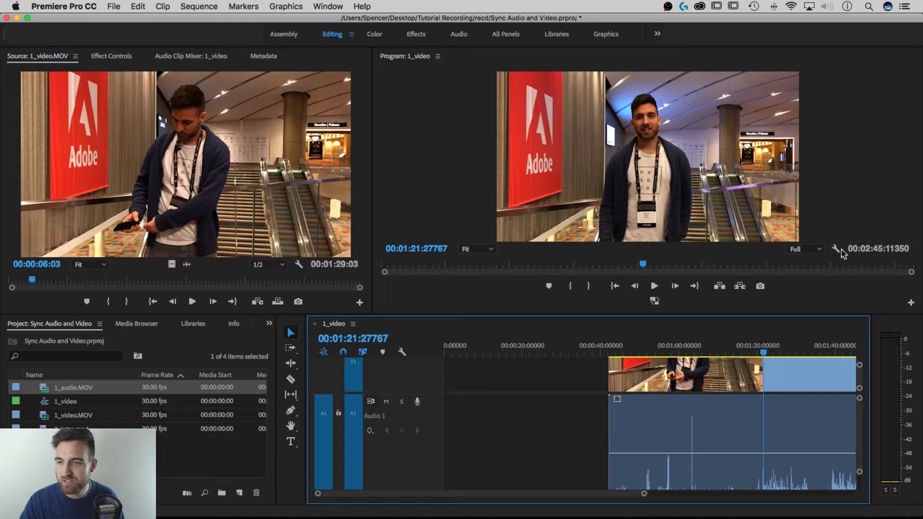
pyautogui.click(840, 249)
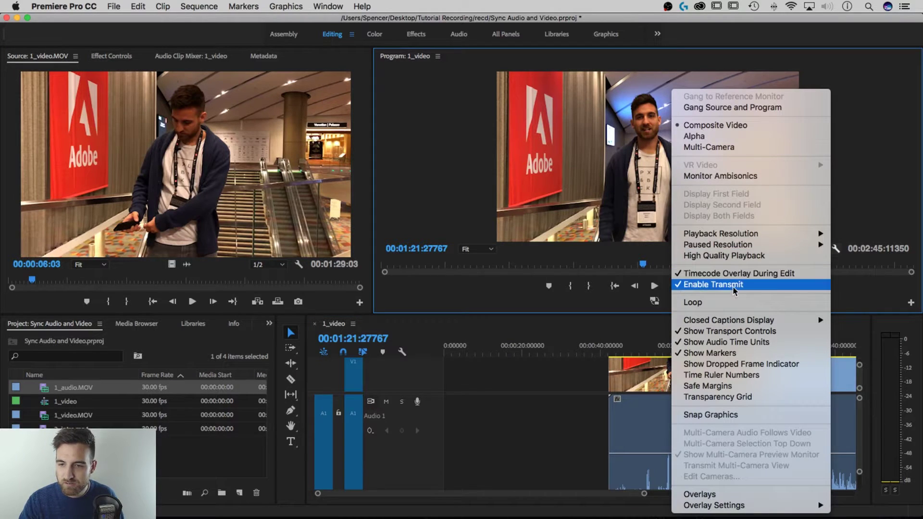
pyautogui.press('Escape')
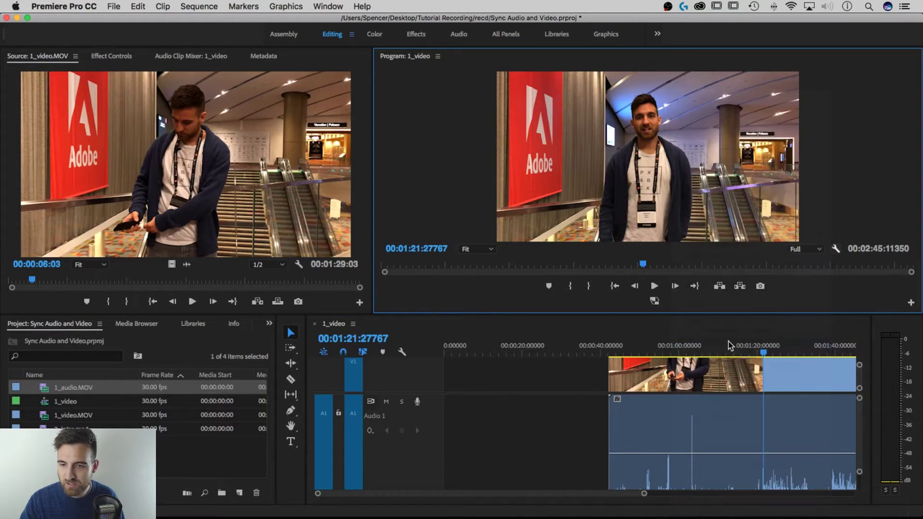
pyautogui.click(536, 495)
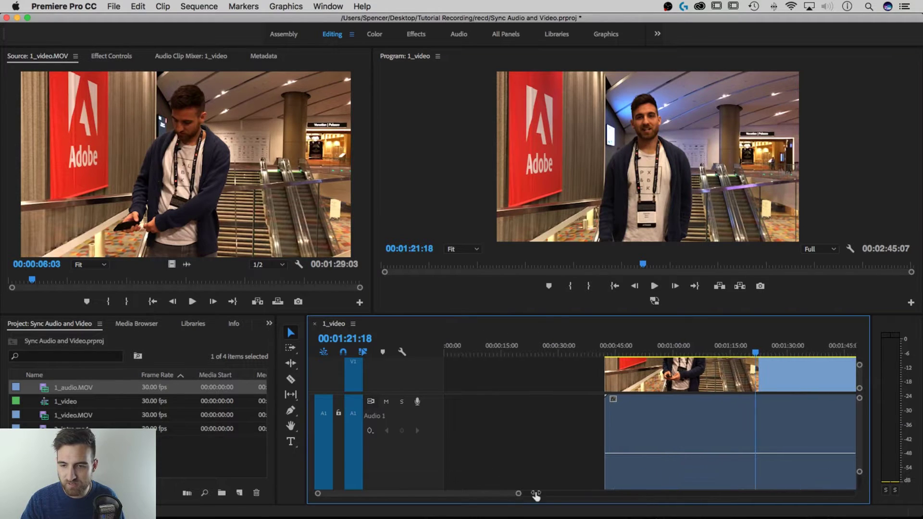
pyautogui.moveTo(536, 495); pyautogui.dragTo(545, 495)
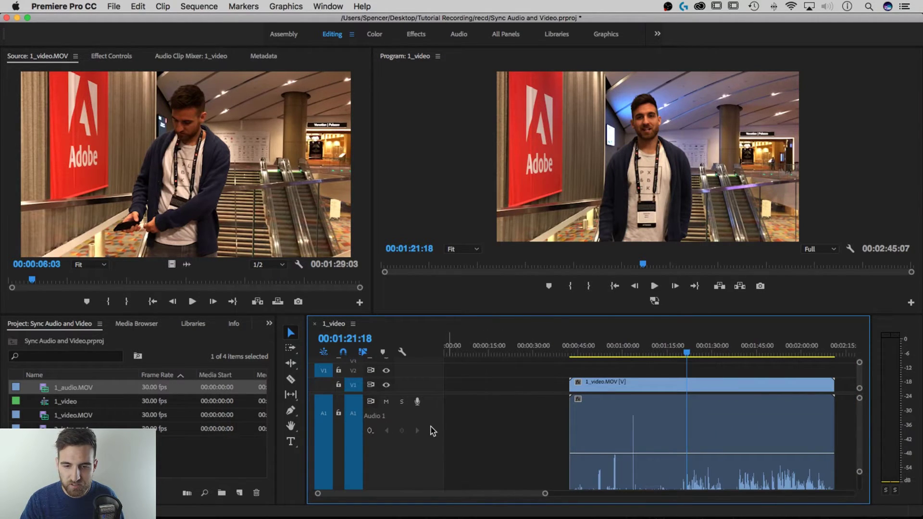
pyautogui.doubleClick(435, 447)
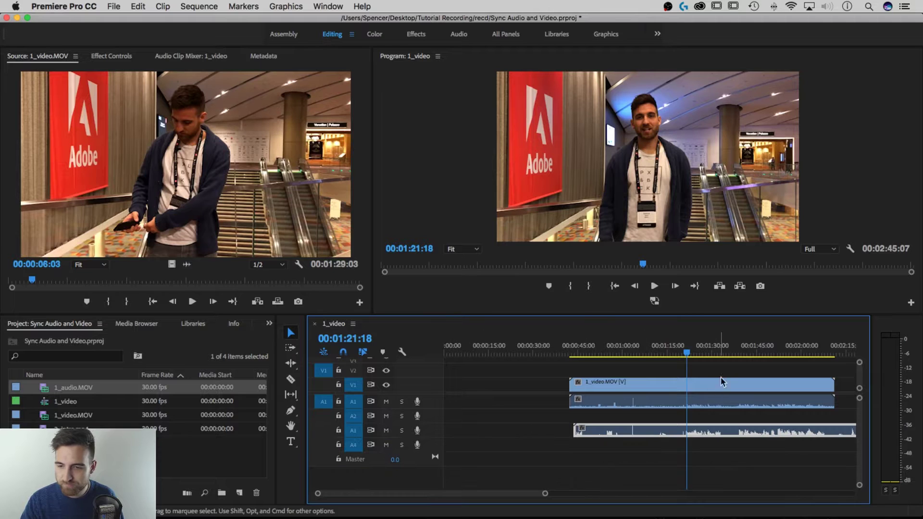
# Unlink the camera clip, delete its own audio, and move the lav audio onto A1.
pyautogui.click(691, 409)
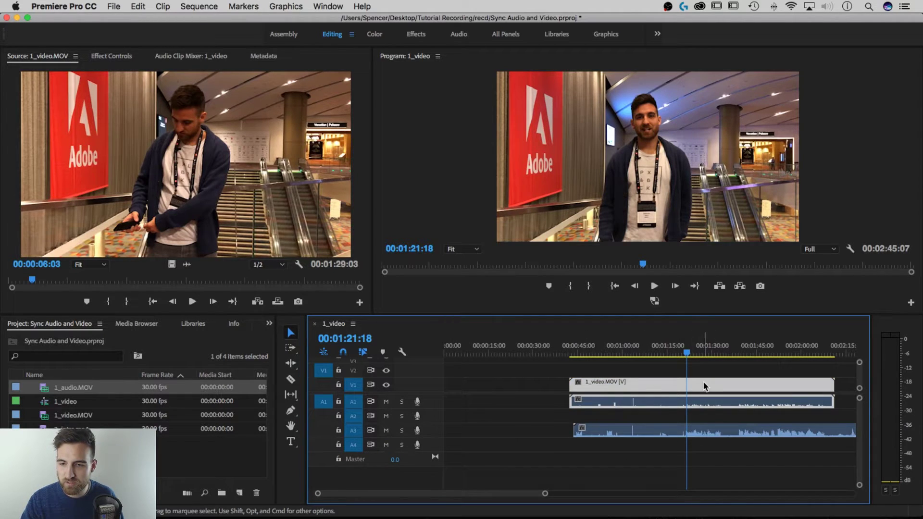
pyautogui.rightClick(706, 386)
pyautogui.scroll(-3, 748, 464)
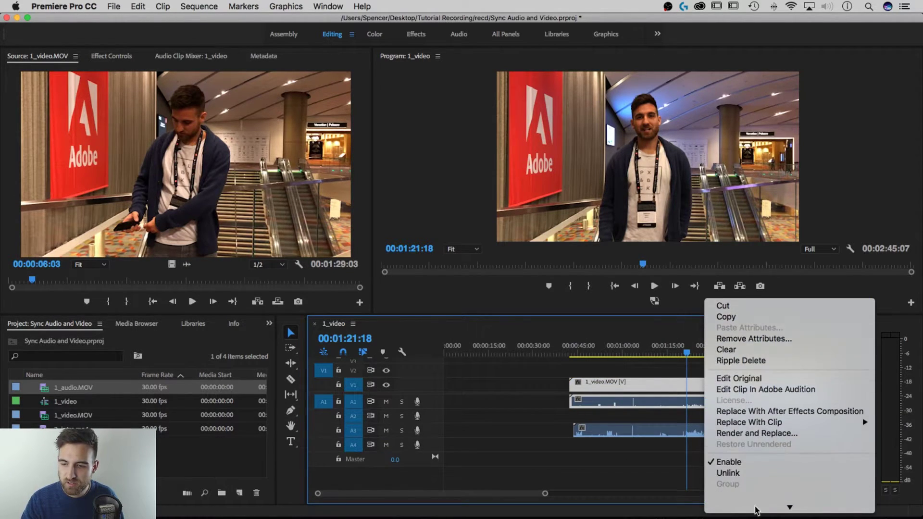
pyautogui.click(728, 462)
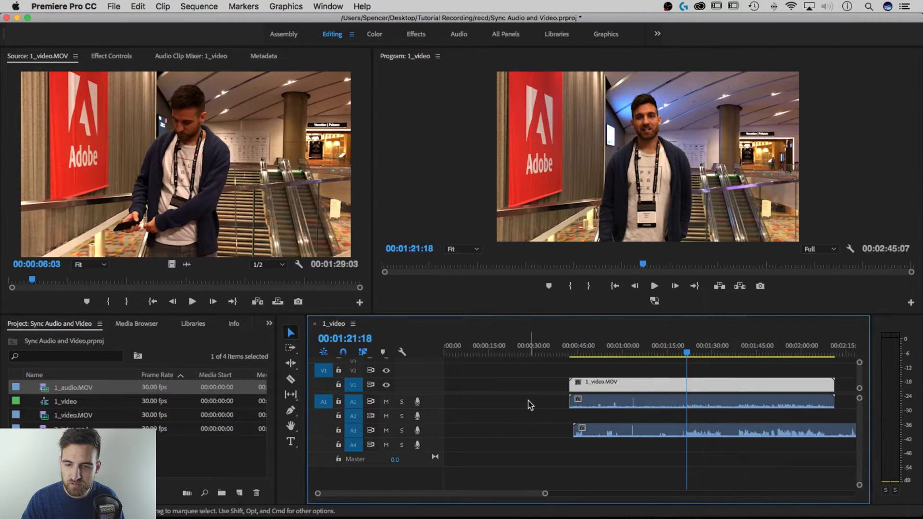
pyautogui.click(599, 402)
pyautogui.press('Delete')
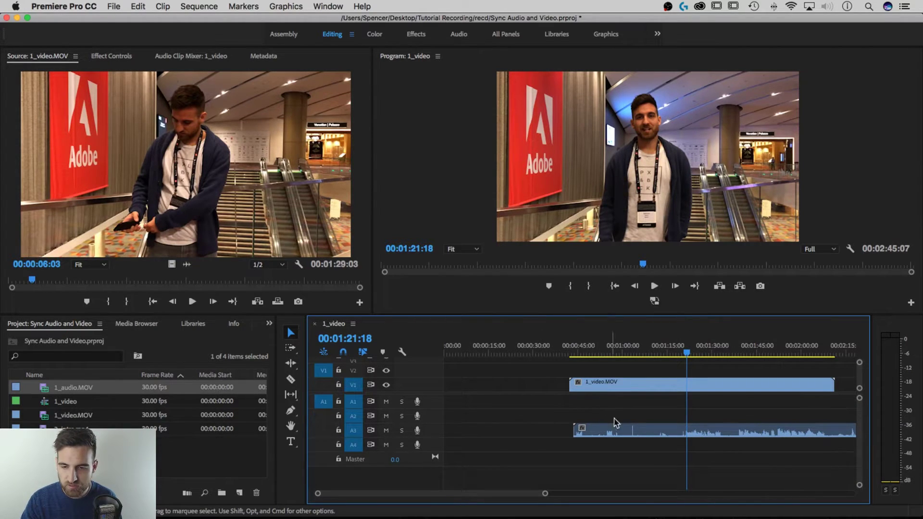
pyautogui.moveTo(610, 435); pyautogui.dragTo(615, 409)
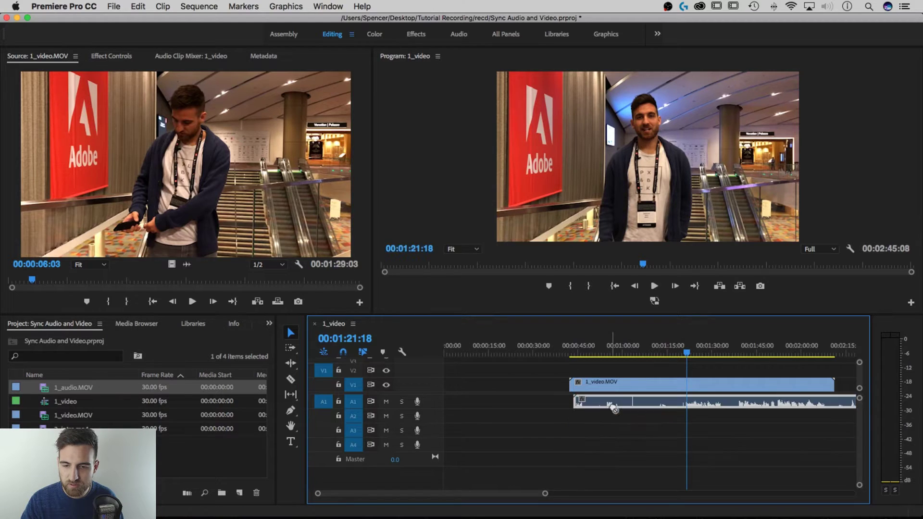
# Link 1_video.MOV with the lav audio and move both to the sequence start.
pyautogui.click(695, 387)
pyautogui.rightClick(696, 389)
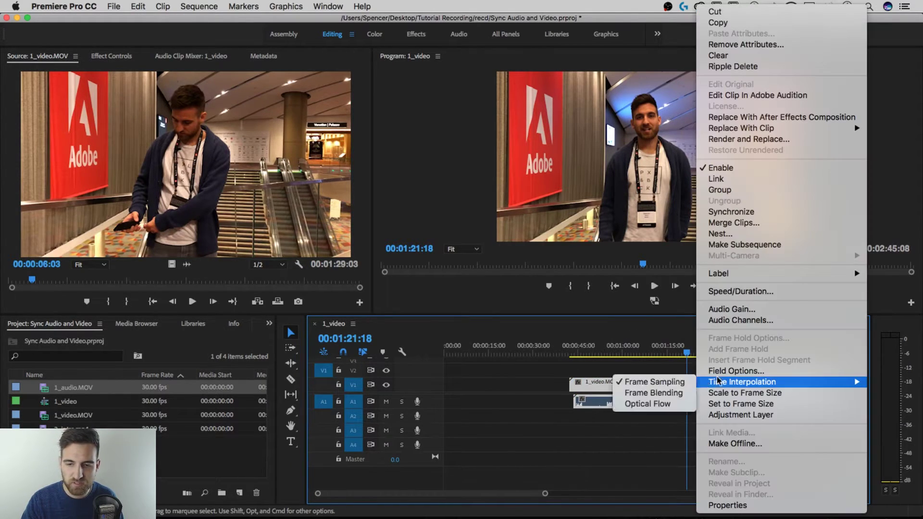
pyautogui.click(707, 178)
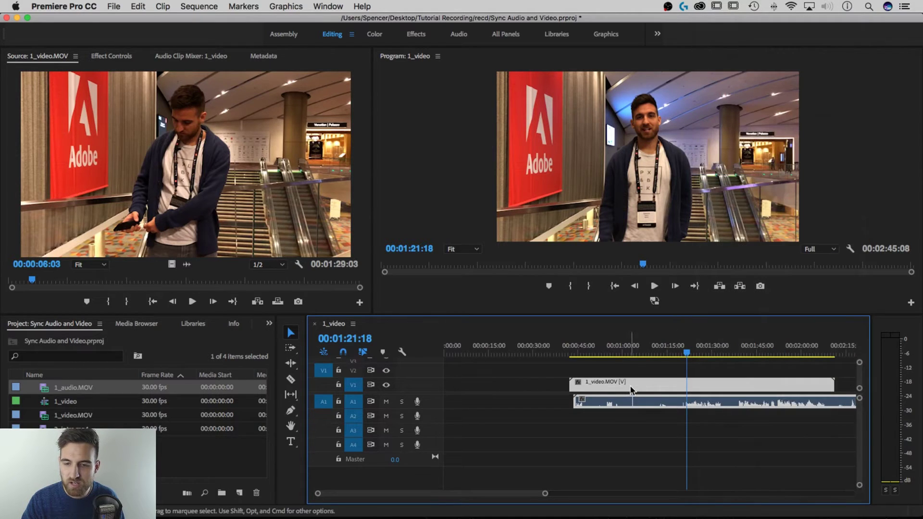
pyautogui.moveTo(631, 388); pyautogui.dragTo(506, 388)
pyautogui.click(540, 345)
# Play the sequence opening to check the lav sync, then delete both the V1 and A1 clips.
pyautogui.press('space')
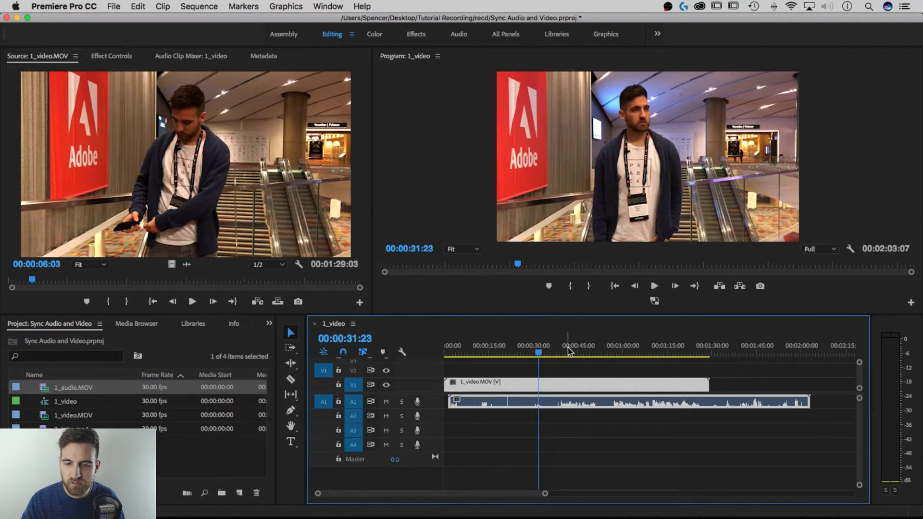
pyautogui.click(562, 346)
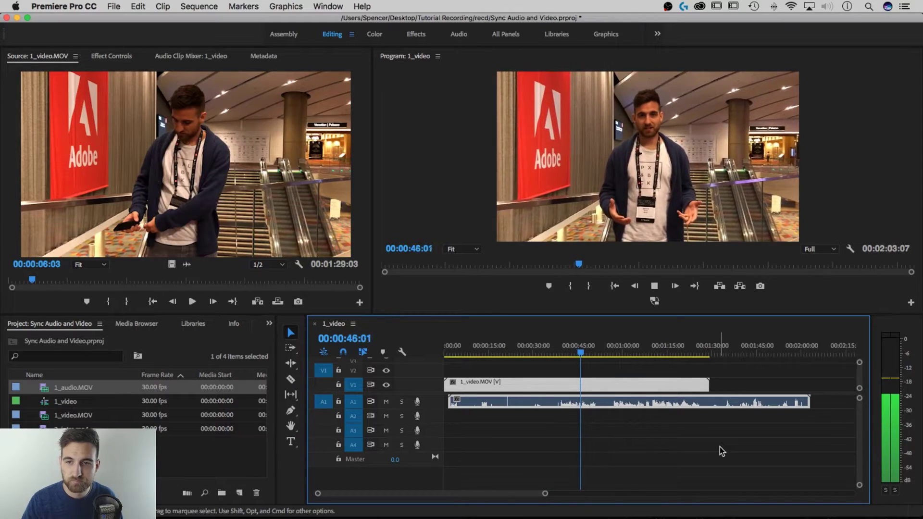
pyautogui.press('space')
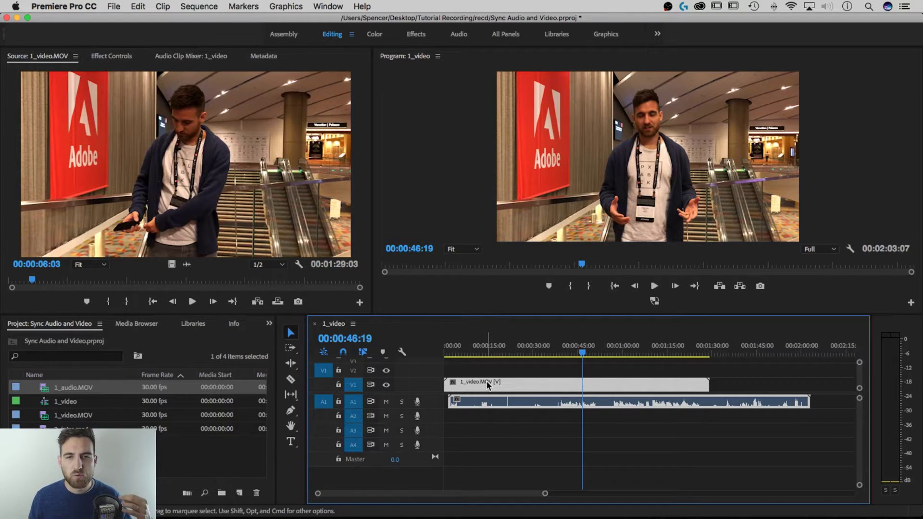
pyautogui.moveTo(625, 374); pyautogui.dragTo(597, 424)
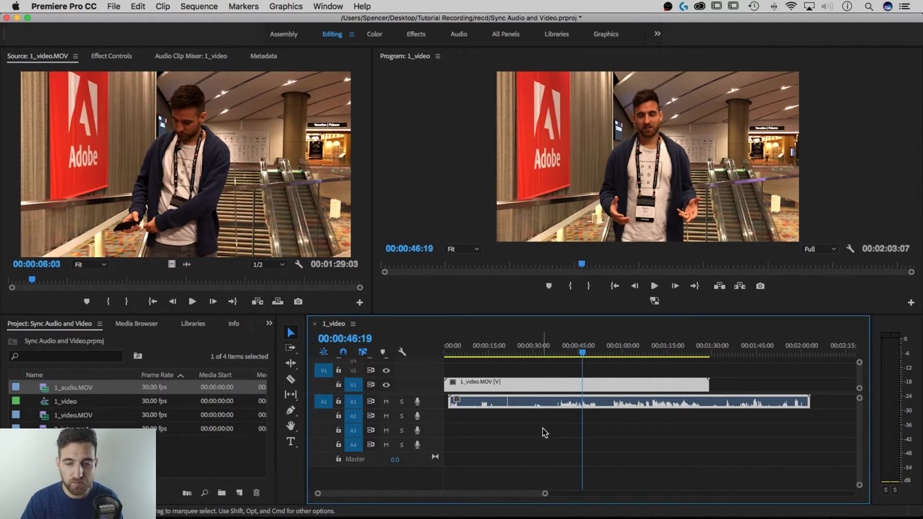
pyautogui.press('Delete')
# Drop 1_audio.MOV and 1_video.MOV together at the start of the sequence.
pyautogui.click(74, 390)
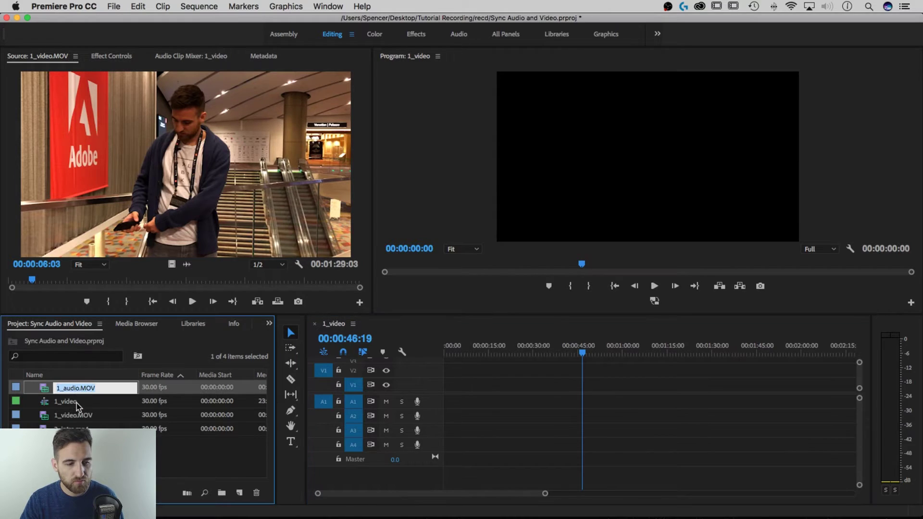
pyautogui.click(510, 365)
pyautogui.moveTo(484, 350); pyautogui.dragTo(417, 358)
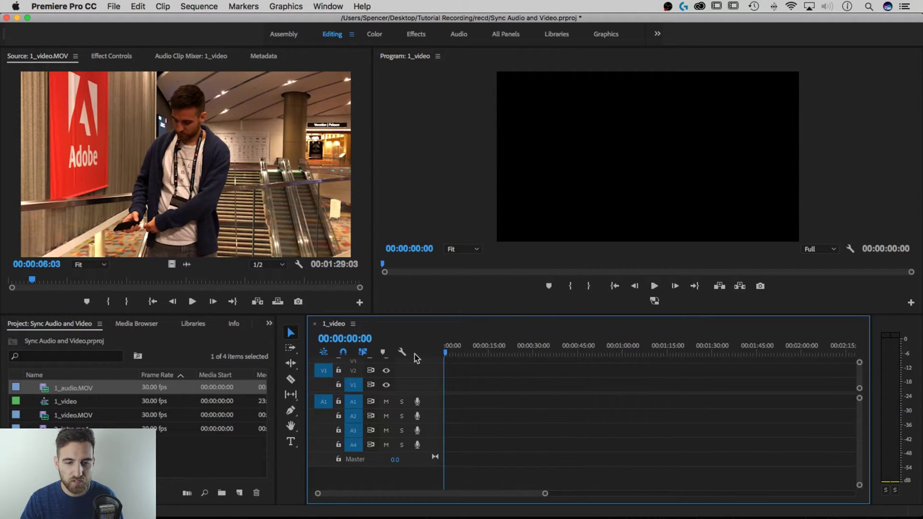
pyautogui.keyDown('super'); pyautogui.click(79, 417); pyautogui.keyUp('super')
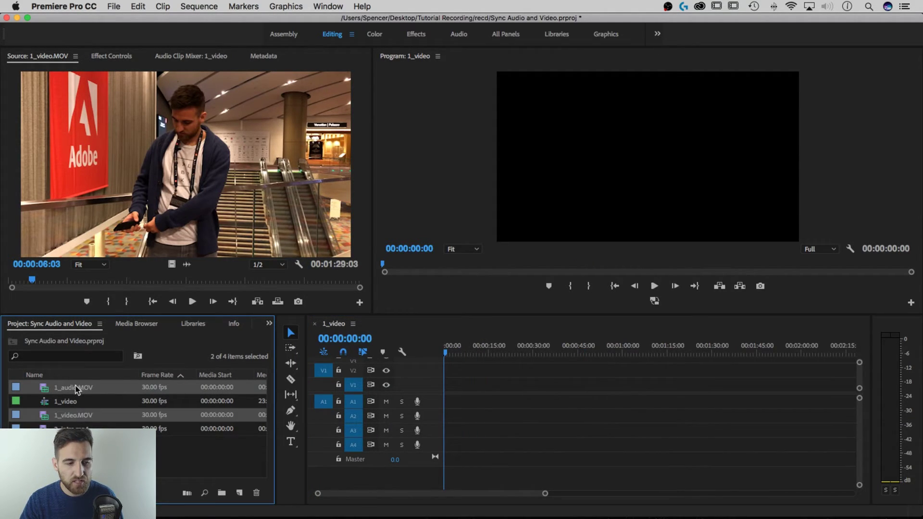
pyautogui.moveTo(317, 378)
pyautogui.mouseDown()
pyautogui.moveTo(482, 399)
pyautogui.moveTo(442, 399)
pyautogui.mouseUp()
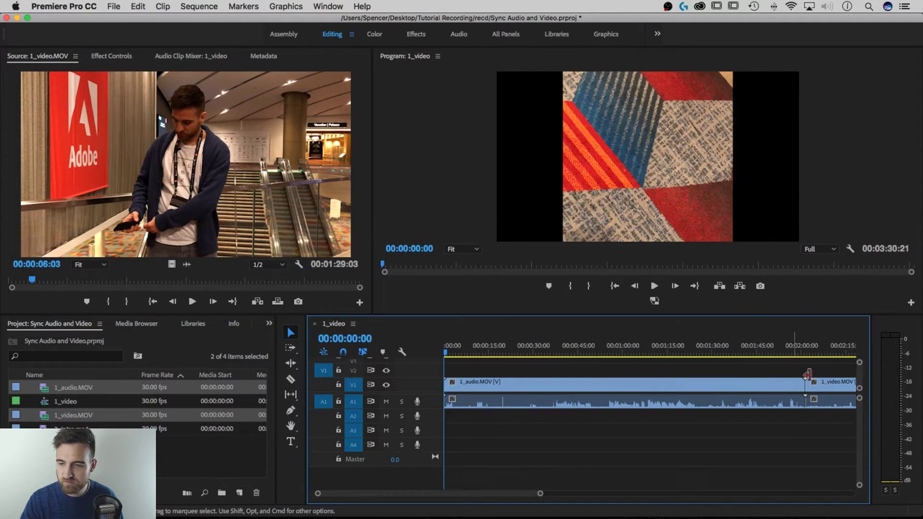
# Move 1_video.MOV onto the tracks above, where it begins near 00:02:00.
pyautogui.click(798, 352)
pyautogui.moveTo(800, 352); pyautogui.dragTo(802, 353)
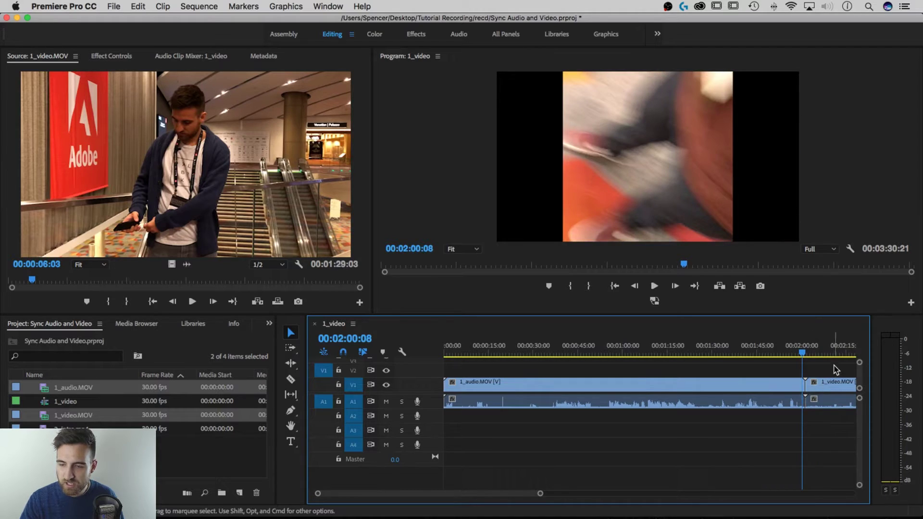
pyautogui.moveTo(827, 388); pyautogui.dragTo(772, 364)
# Synchronize the selected camera and lav clips with the Synchronize Clips dialog.
pyautogui.rightClick(775, 390)
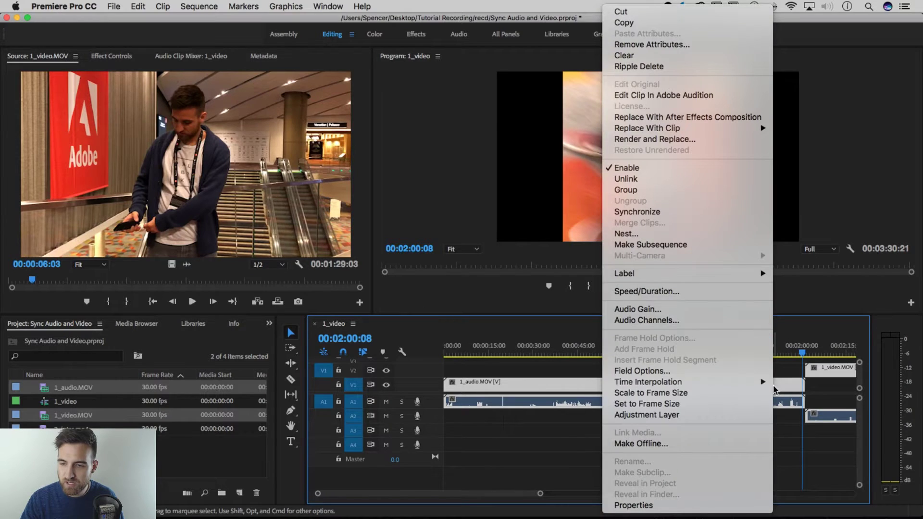
pyautogui.click(716, 212)
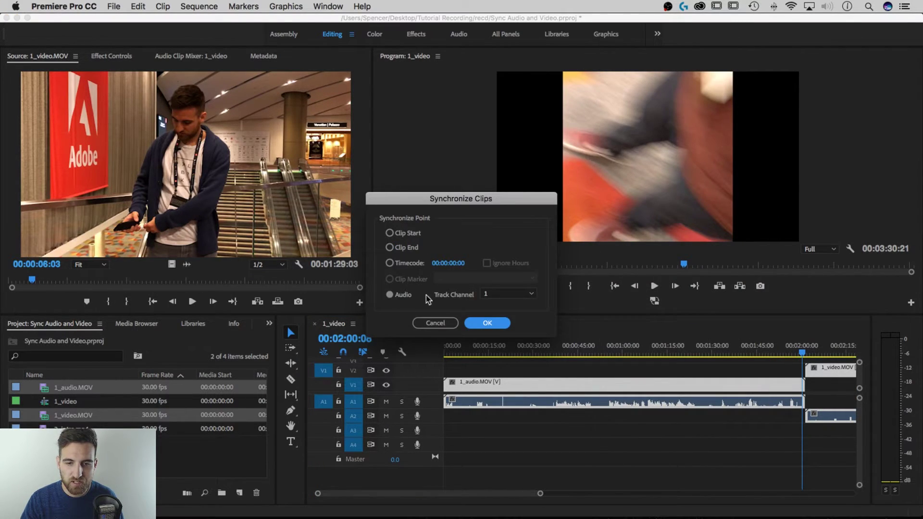
pyautogui.click(487, 323)
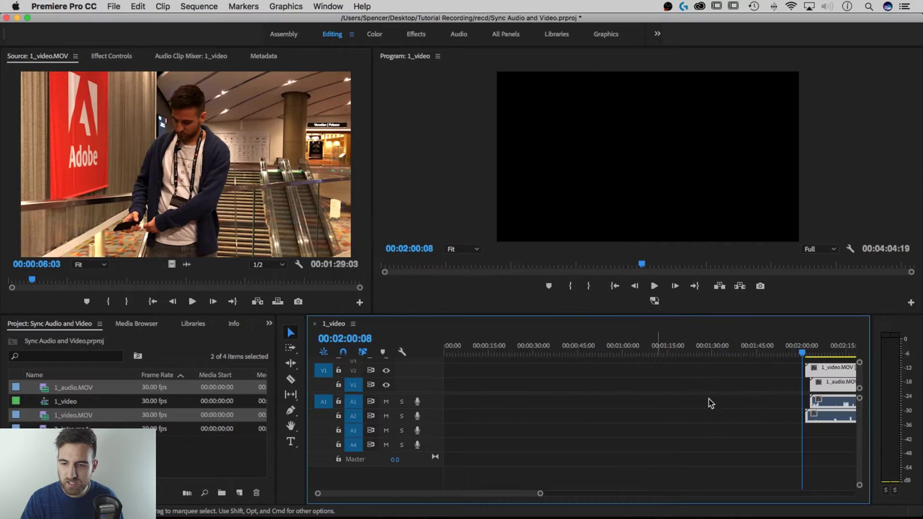
# Unlink 1_audio.MOV's video from its audio.
pyautogui.hscroll(10, 734, 421)
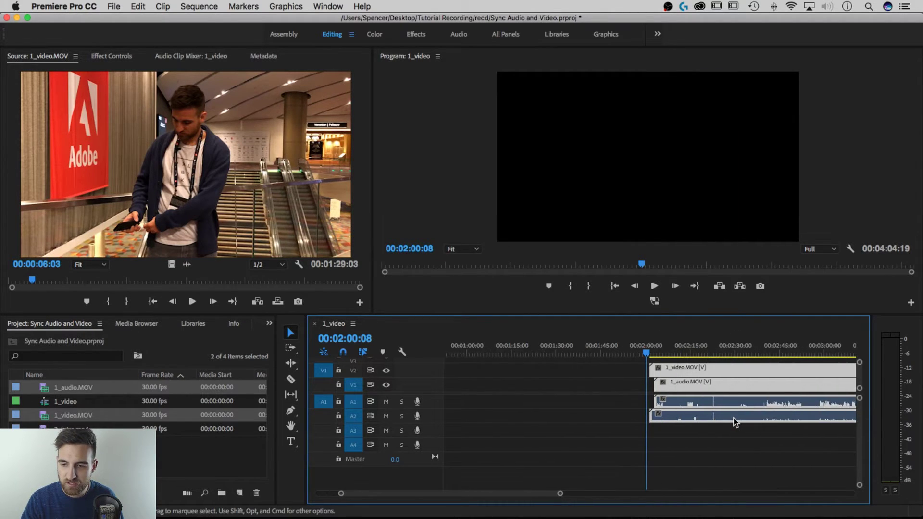
pyautogui.hscroll(3, 734, 422)
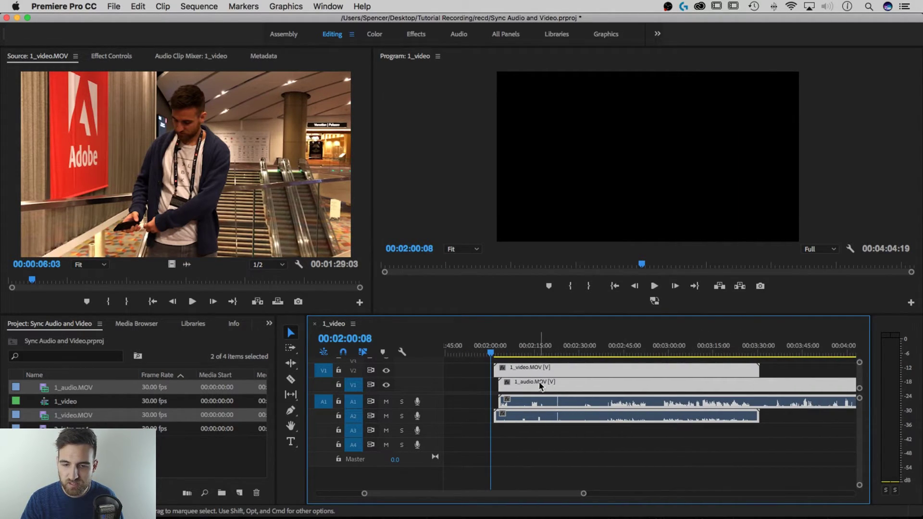
pyautogui.click(540, 450)
pyautogui.click(533, 385)
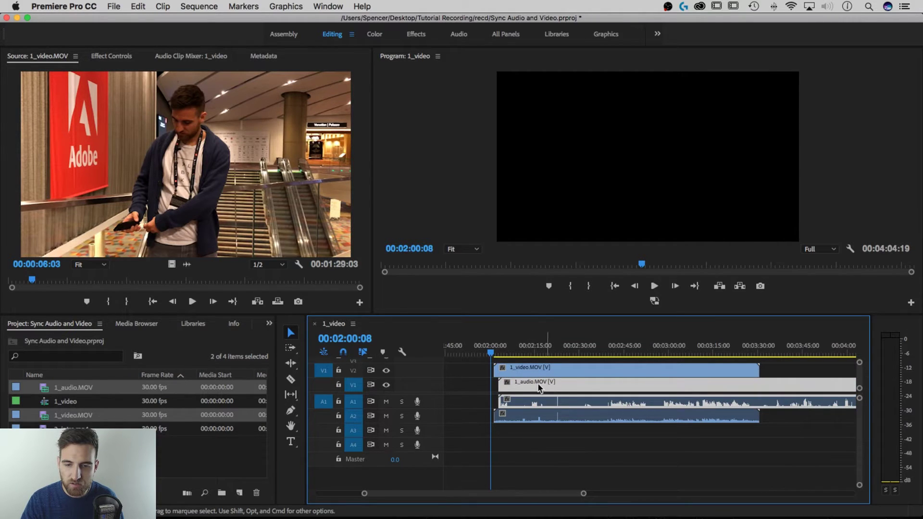
pyautogui.rightClick(538, 384)
pyautogui.click(523, 382)
pyautogui.rightClick(536, 384)
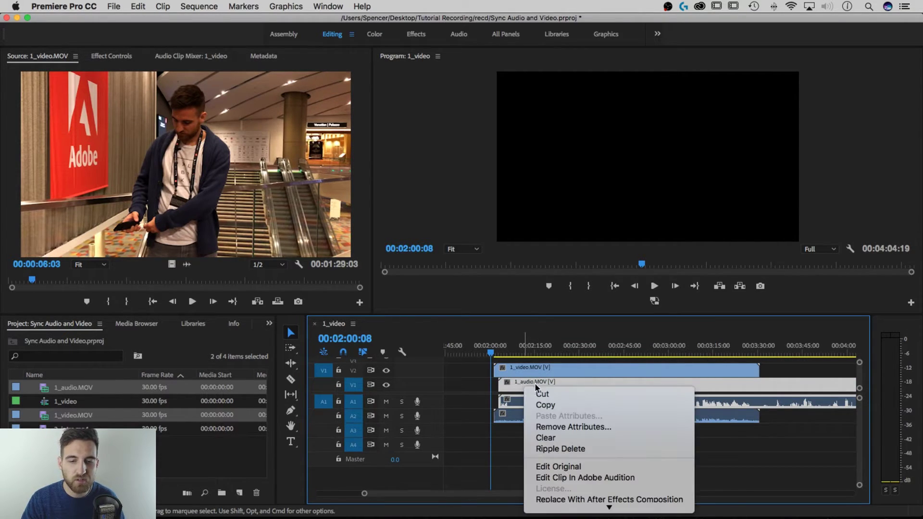
pyautogui.scroll(-5, 572, 481)
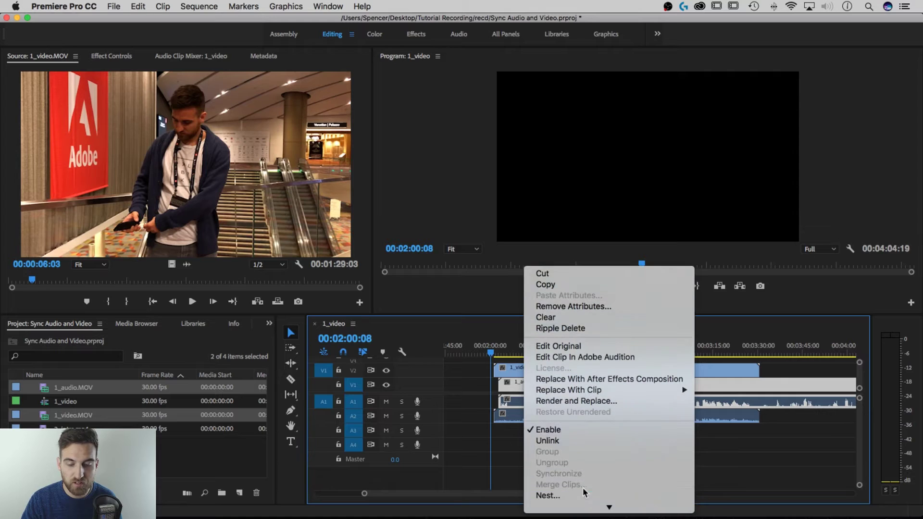
pyautogui.click(564, 440)
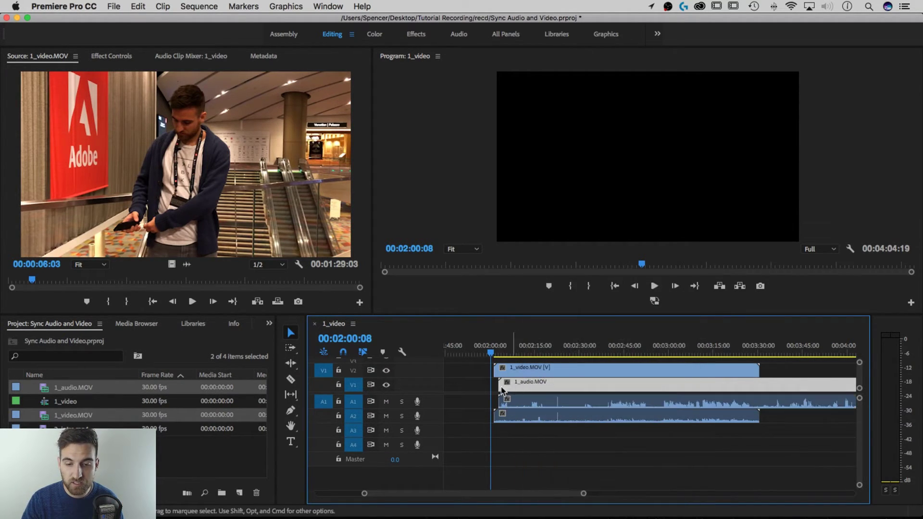
# Delete 1_audio.MOV's video, then unlink 1_video.MOV and delete its camera audio on A2.
pyautogui.press('Delete')
pyautogui.click(526, 375)
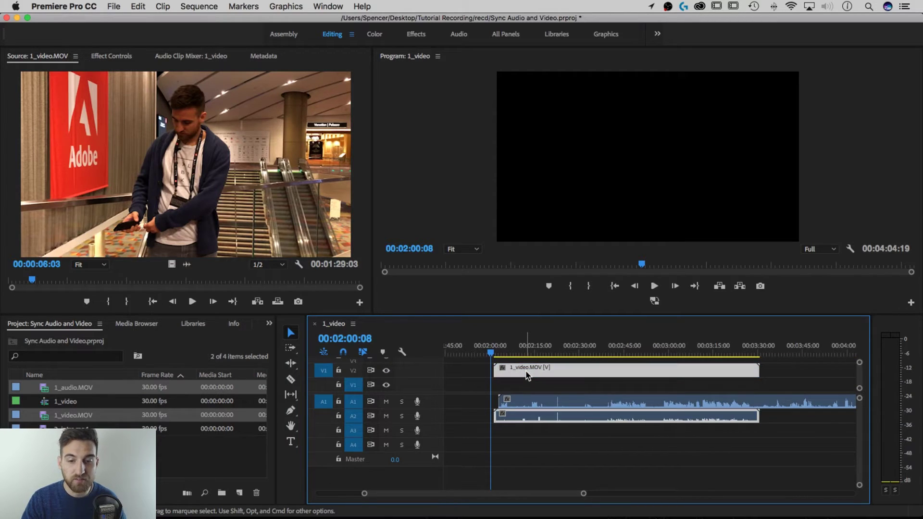
pyautogui.rightClick(526, 376)
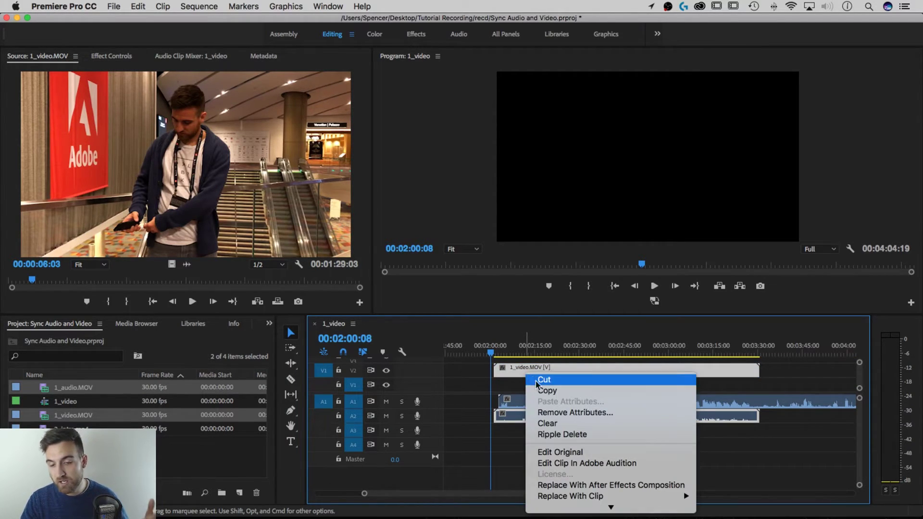
pyautogui.moveTo(561, 514)
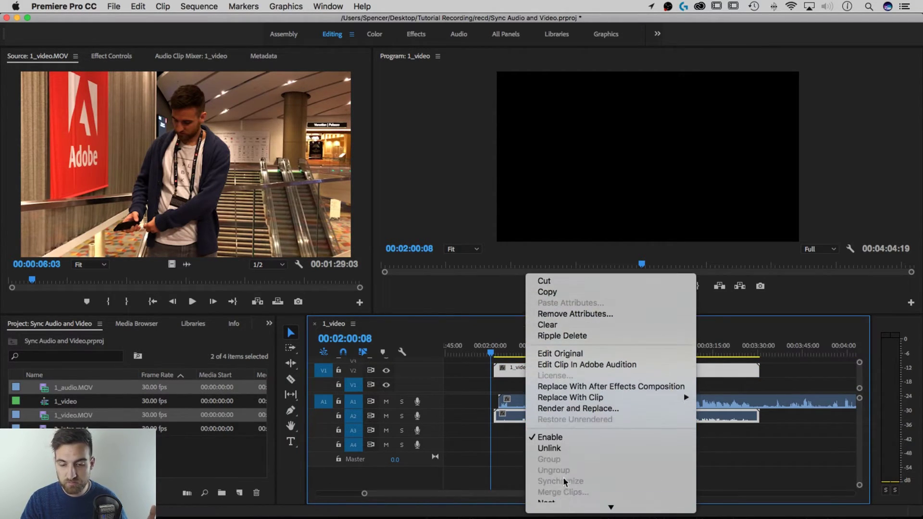
pyautogui.click(563, 449)
pyautogui.click(526, 424)
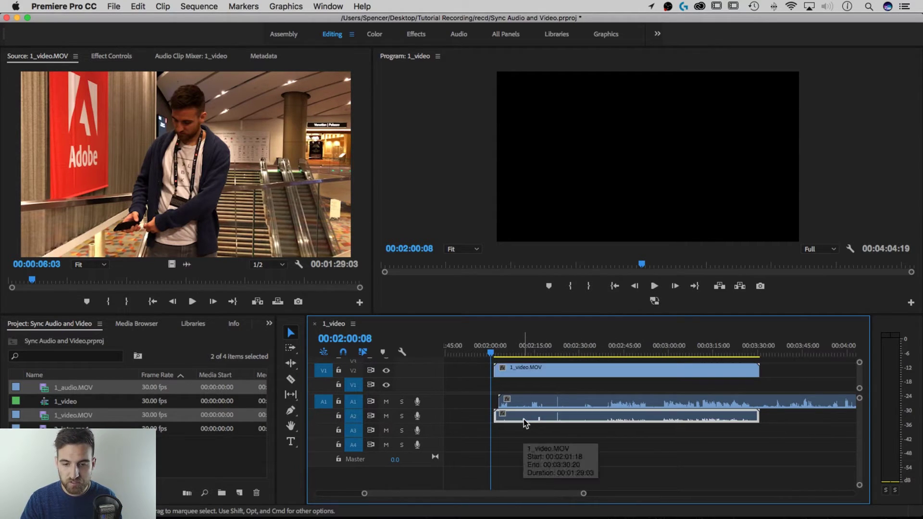
pyautogui.press('Delete')
# Move 1_video.MOV down to V1 and link it with the lav audio on A1.
pyautogui.moveTo(532, 373); pyautogui.dragTo(532, 389)
pyautogui.click(532, 403)
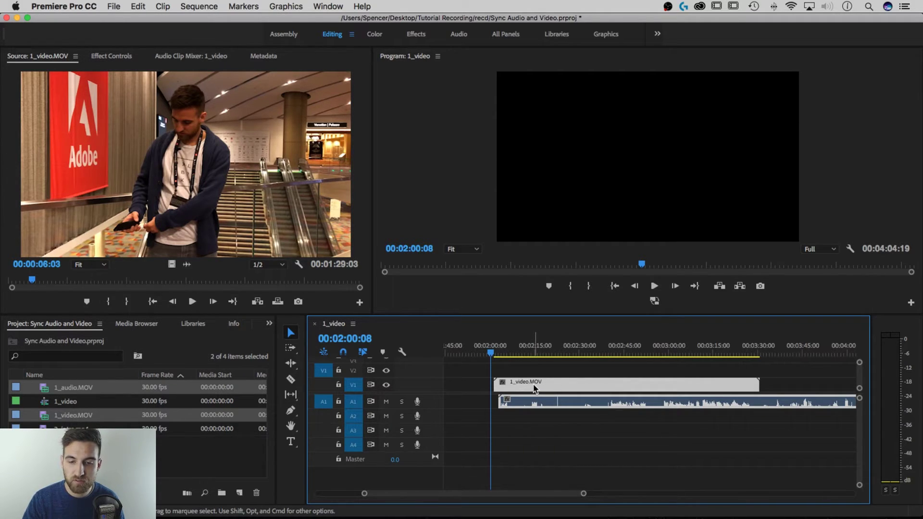
pyautogui.rightClick(534, 387)
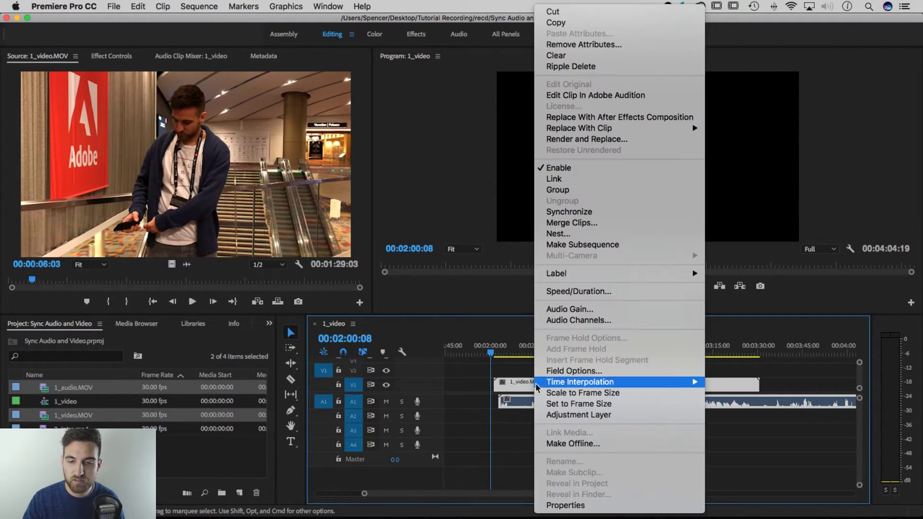
pyautogui.click(593, 181)
pyautogui.moveTo(588, 348); pyautogui.dragTo(612, 350)
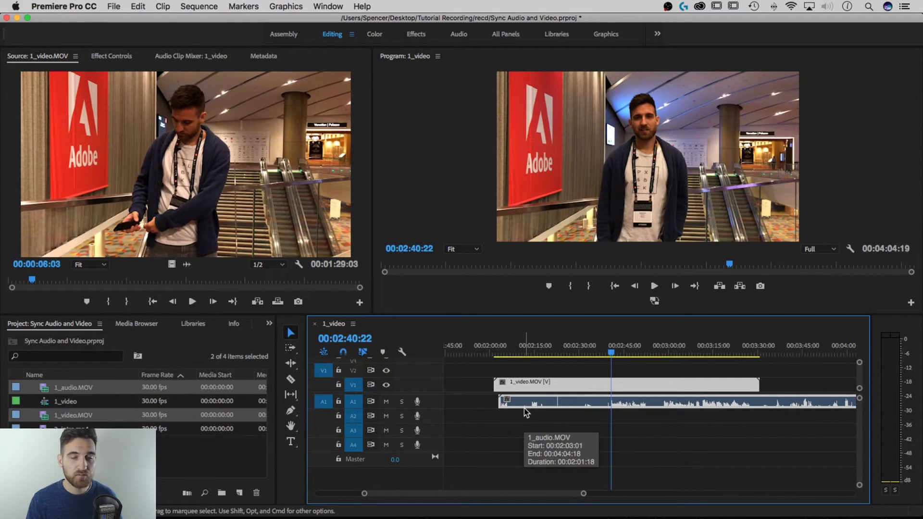
# Delete the synced clips, enlarge the timeline, and drop 2_intro.mp4 at 00:00.
pyautogui.press('Delete')
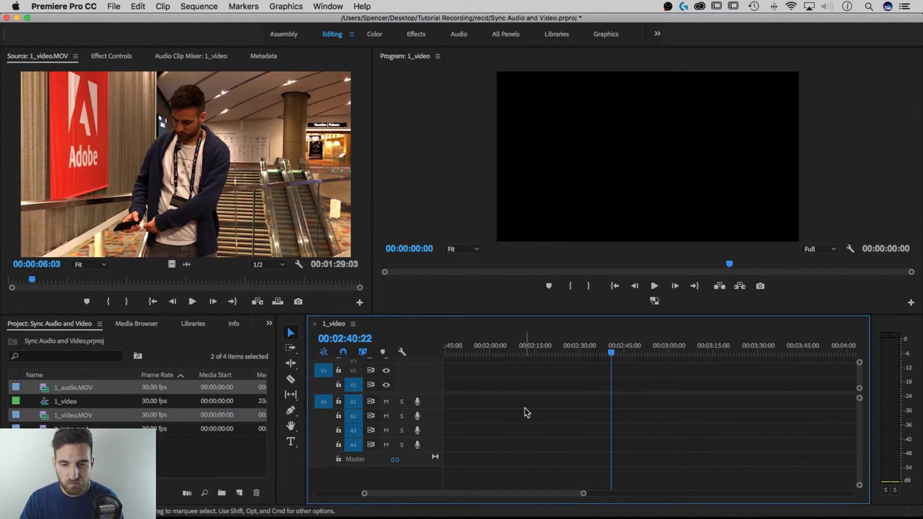
pyautogui.moveTo(523, 497); pyautogui.dragTo(436, 497)
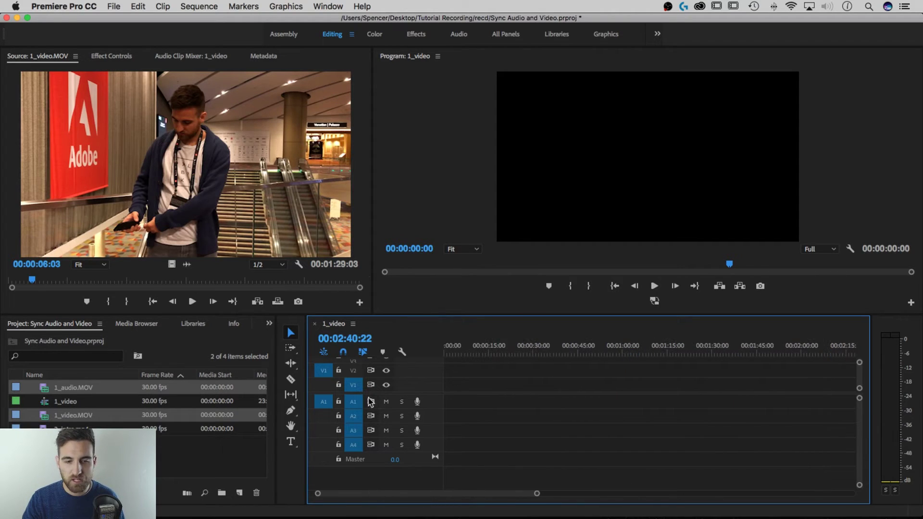
pyautogui.moveTo(381, 313); pyautogui.dragTo(387, 252)
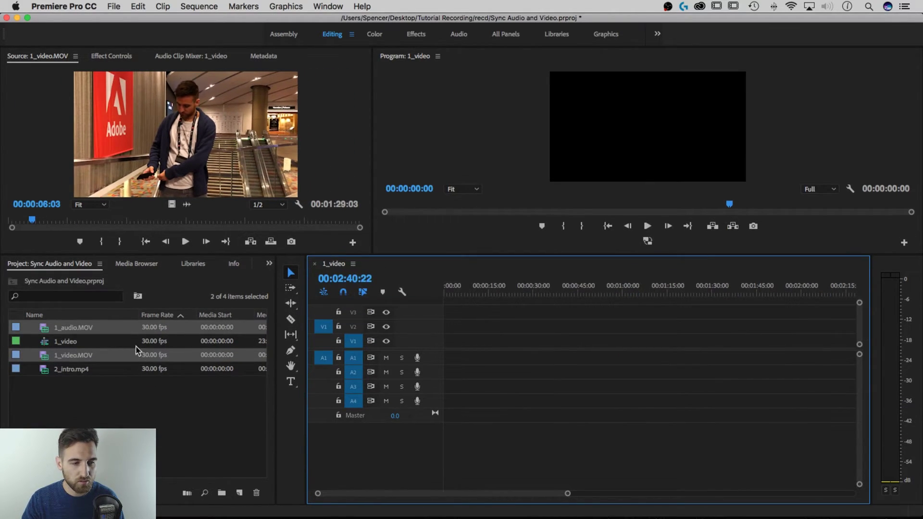
pyautogui.click(71, 380)
pyautogui.click(64, 373)
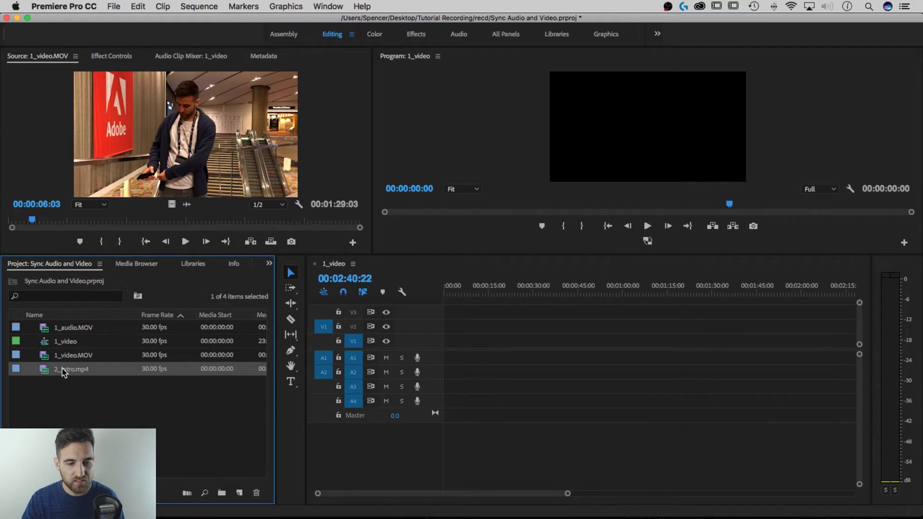
pyautogui.moveTo(64, 373); pyautogui.dragTo(465, 325)
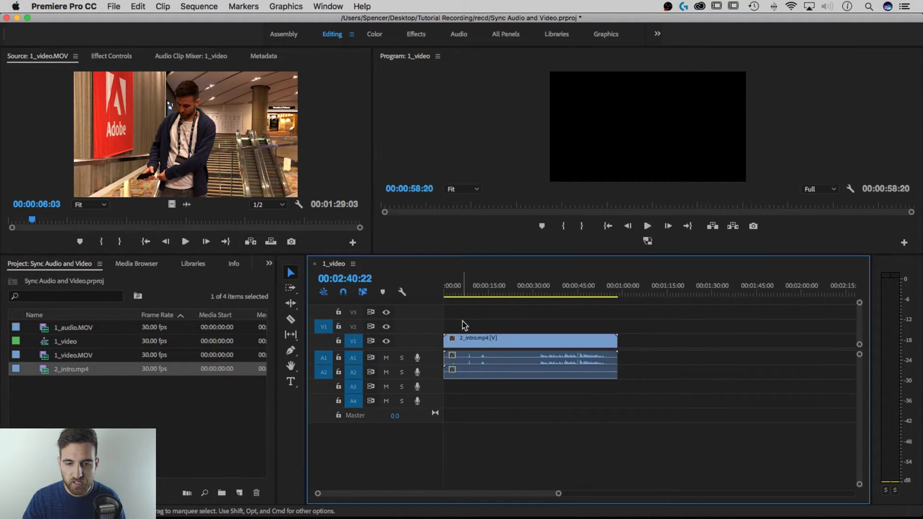
# Unlink 2_intro.mp4's video and audio and delete its duplicate A2 audio clip.
pyautogui.click(470, 293)
pyautogui.click(563, 293)
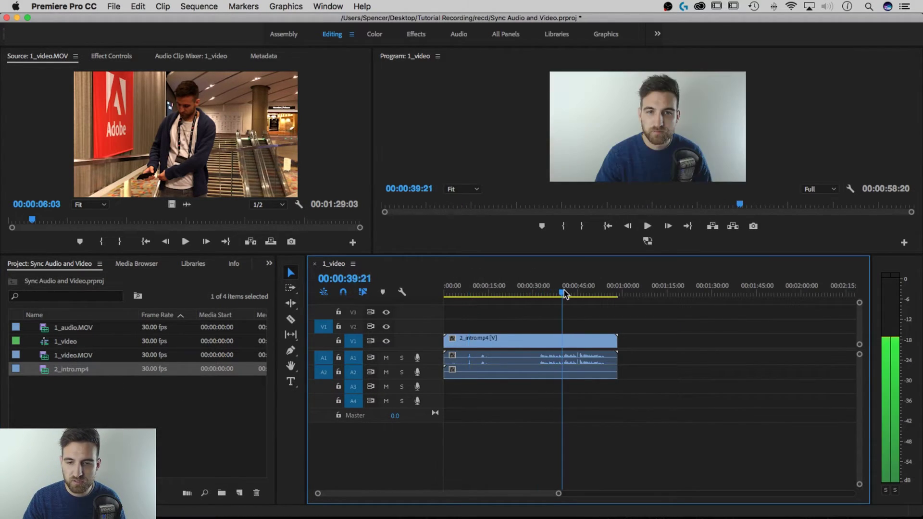
pyautogui.moveTo(564, 292); pyautogui.dragTo(557, 293)
pyautogui.click(497, 356)
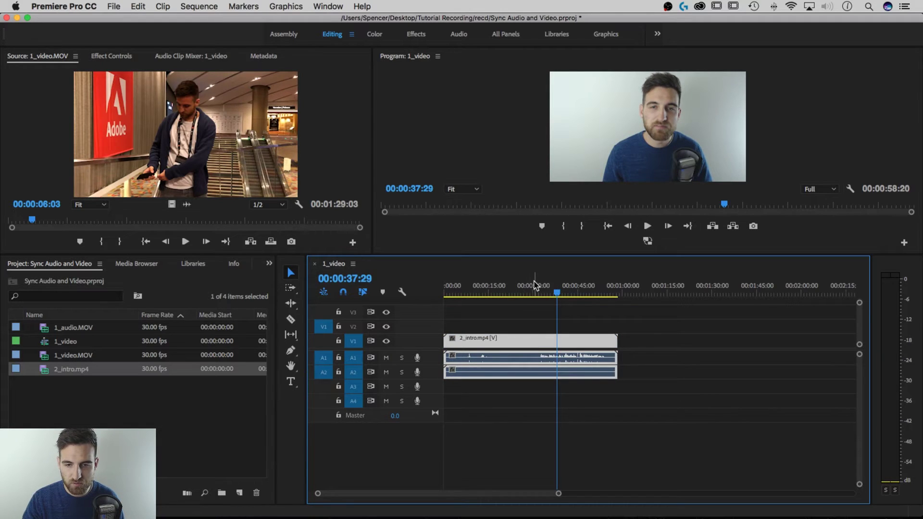
pyautogui.rightClick(535, 357)
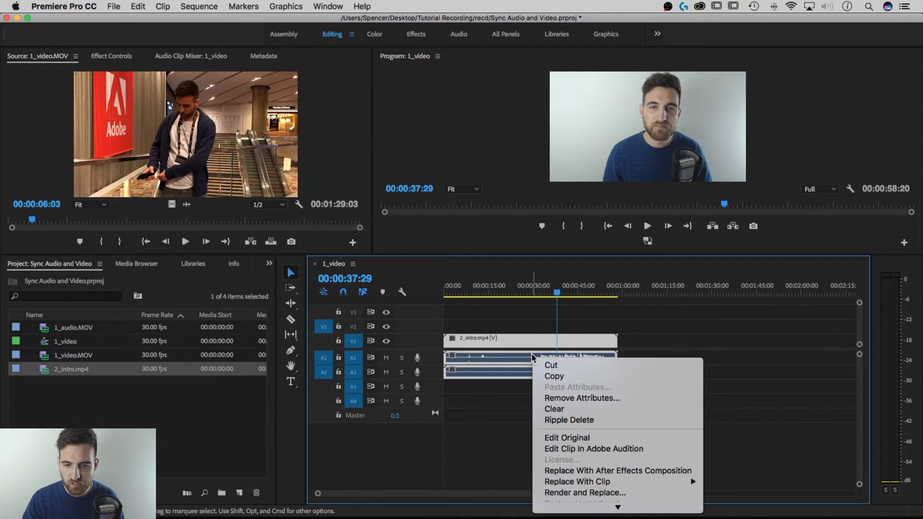
pyautogui.scroll(-2, 566, 467)
pyautogui.click(564, 457)
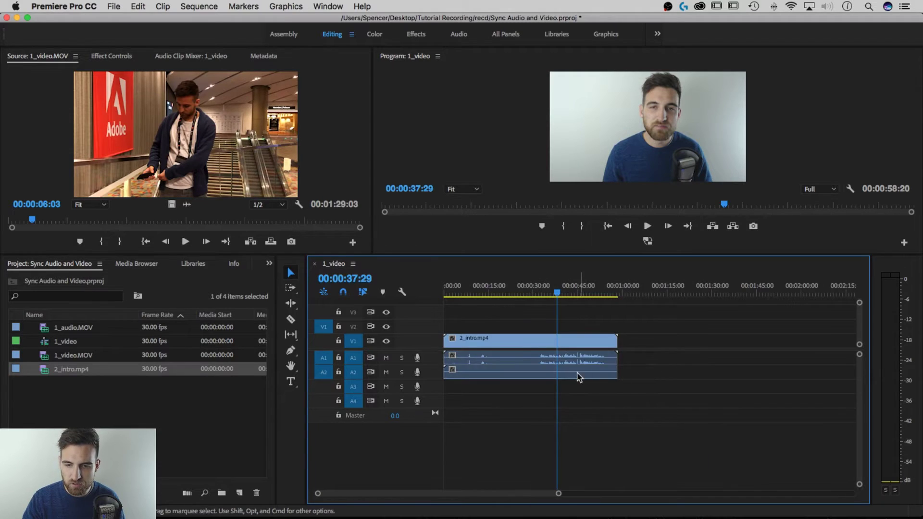
pyautogui.click(571, 374)
pyautogui.press('Delete')
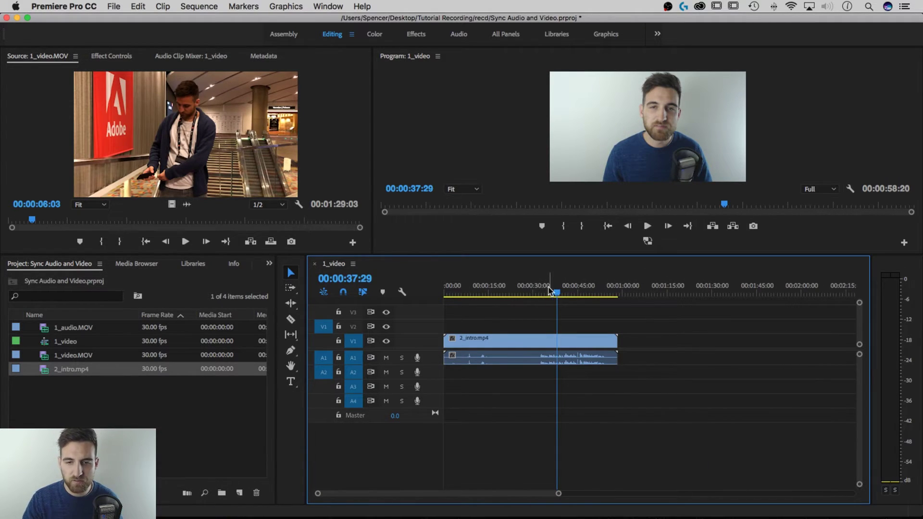
# Link the intro video on V1 with its remaining A1 audio.
pyautogui.moveTo(638, 335); pyautogui.dragTo(552, 371)
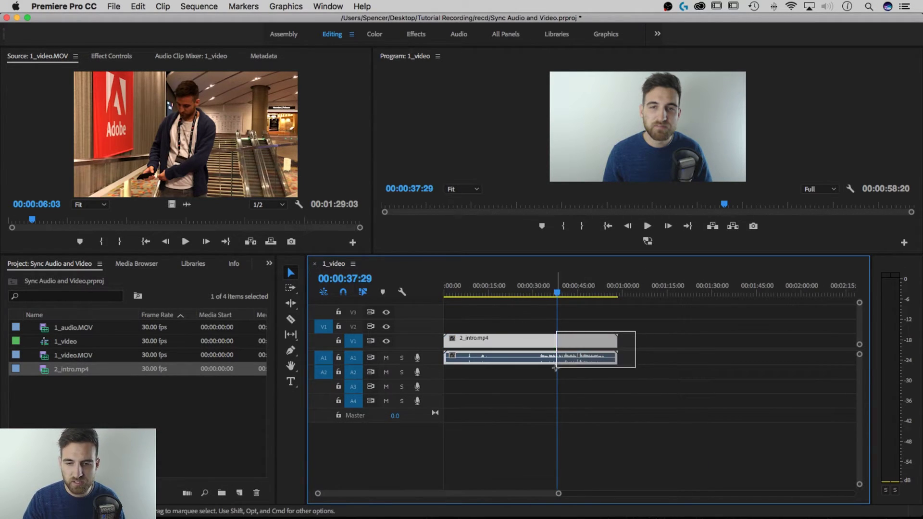
pyautogui.rightClick(575, 336)
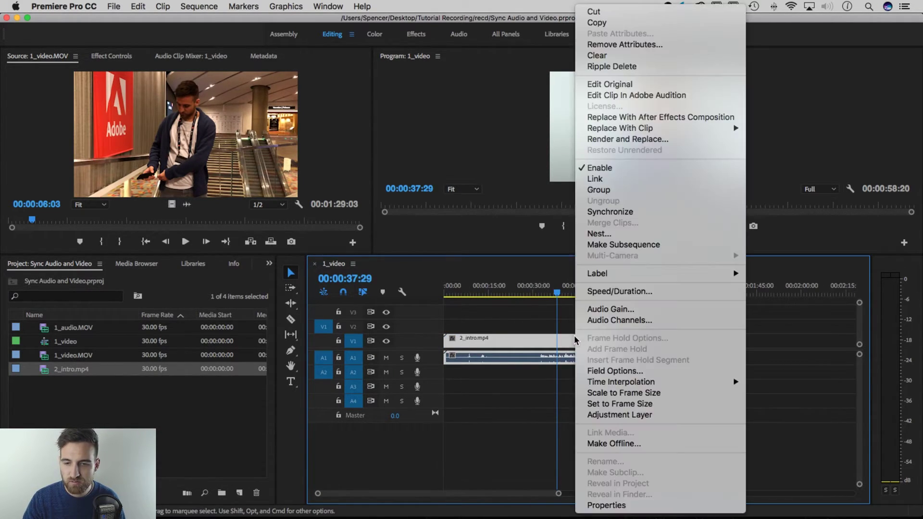
pyautogui.click(597, 179)
# Cut the intro at 00:00:30:18, delete the first part, and move the rest to 00:00.
pyautogui.click(536, 295)
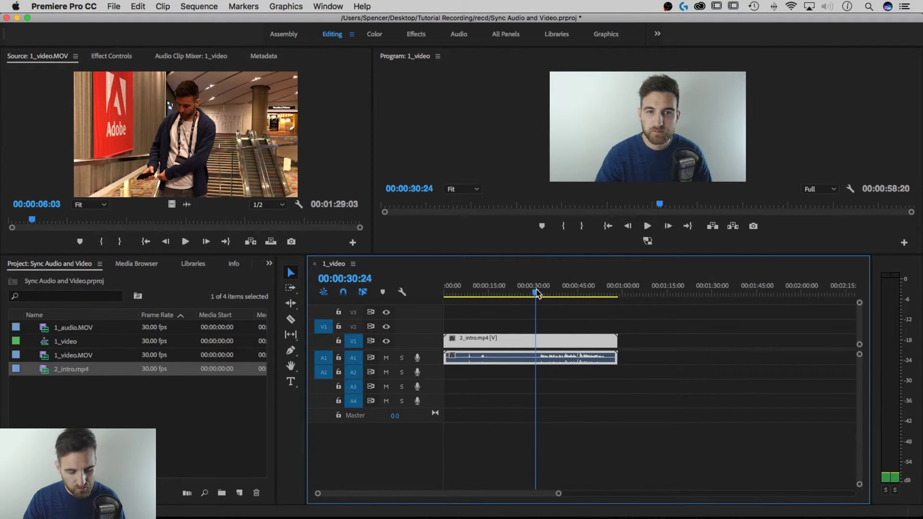
pyautogui.press('c')
pyautogui.click(536, 340)
pyautogui.press('v')
pyautogui.press('Delete')
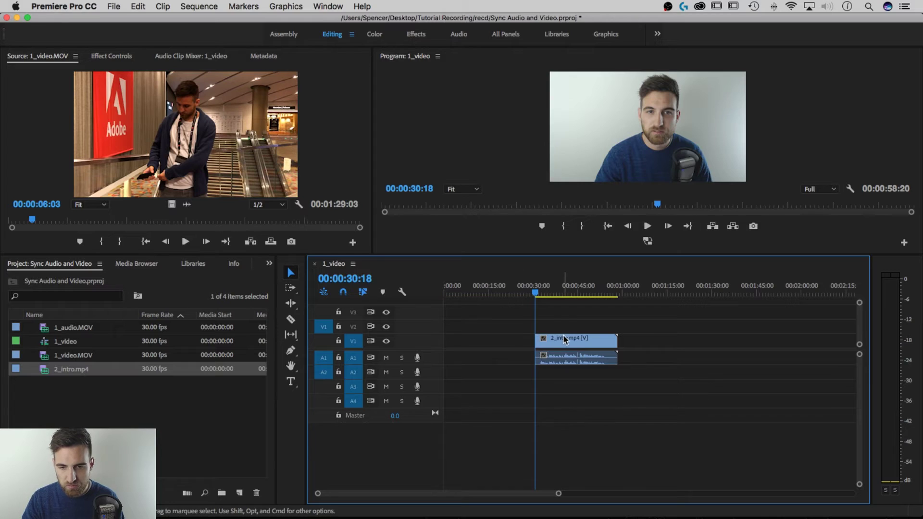
pyautogui.moveTo(563, 335); pyautogui.dragTo(472, 336)
# Enlarge the monitors and play back the trimmed intro, stopping near 00:00:14.
pyautogui.moveTo(459, 283); pyautogui.dragTo(485, 285)
pyautogui.moveTo(558, 493); pyautogui.dragTo(483, 493)
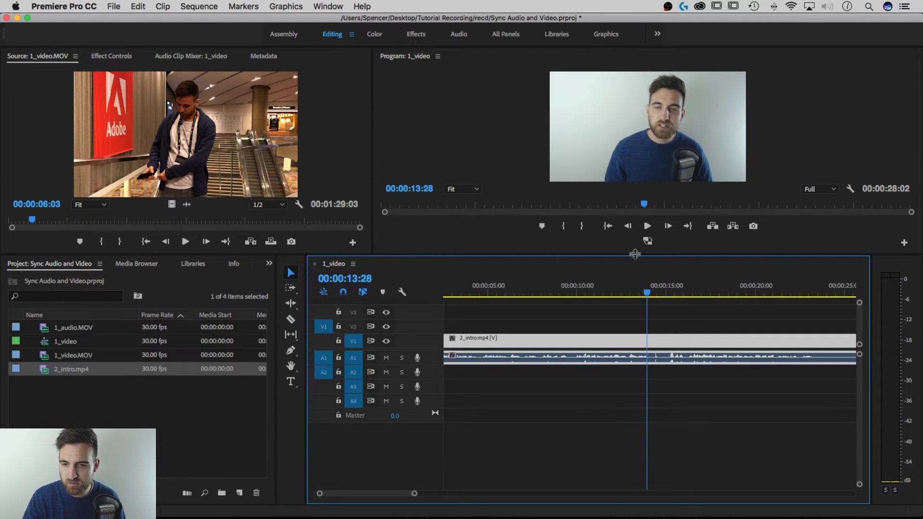
pyautogui.moveTo(636, 278); pyautogui.dragTo(637, 361)
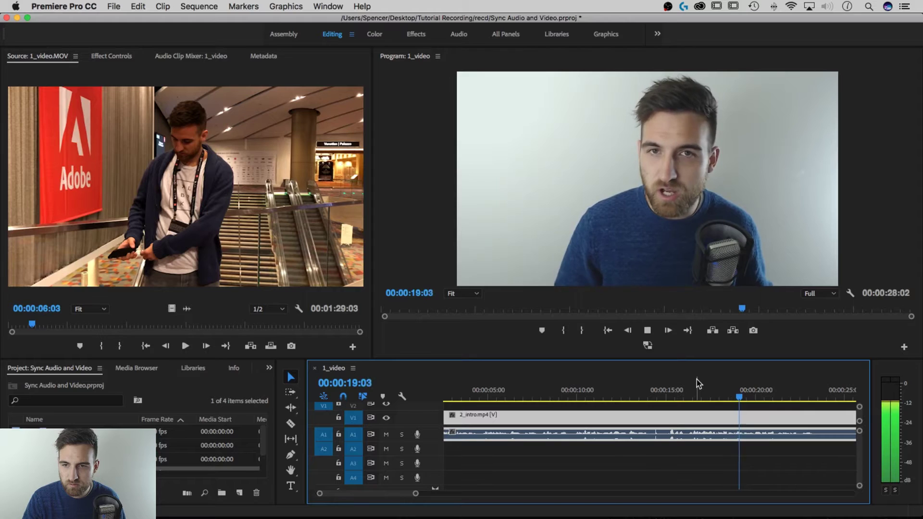
pyautogui.press('space')
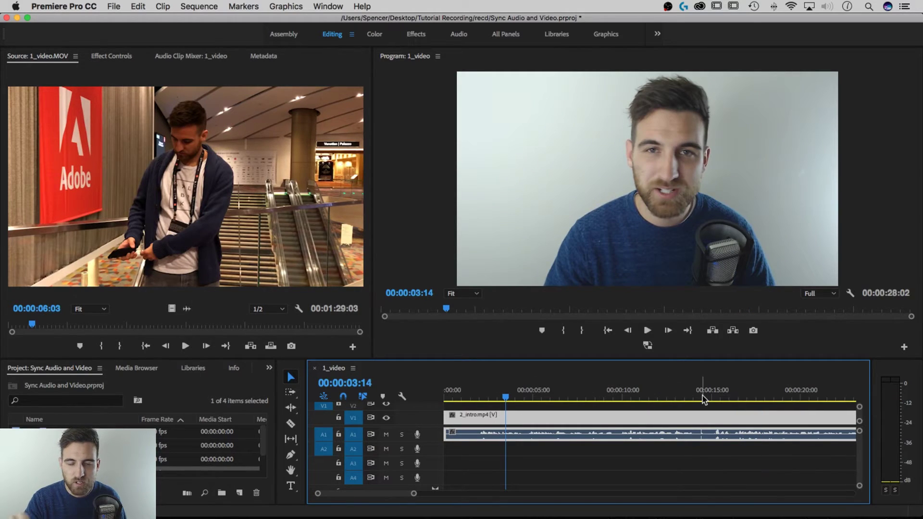
pyautogui.moveTo(698, 398); pyautogui.dragTo(700, 399)
# Zoom the timeline to 10–20 s and compare frames 14:11 and 14:12 for the clap.
pyautogui.moveTo(413, 493); pyautogui.dragTo(375, 502)
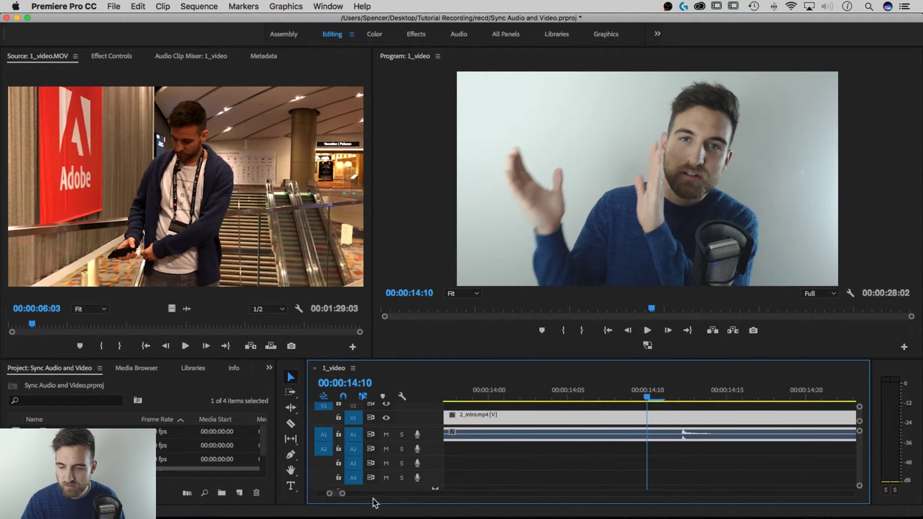
pyautogui.click(660, 399)
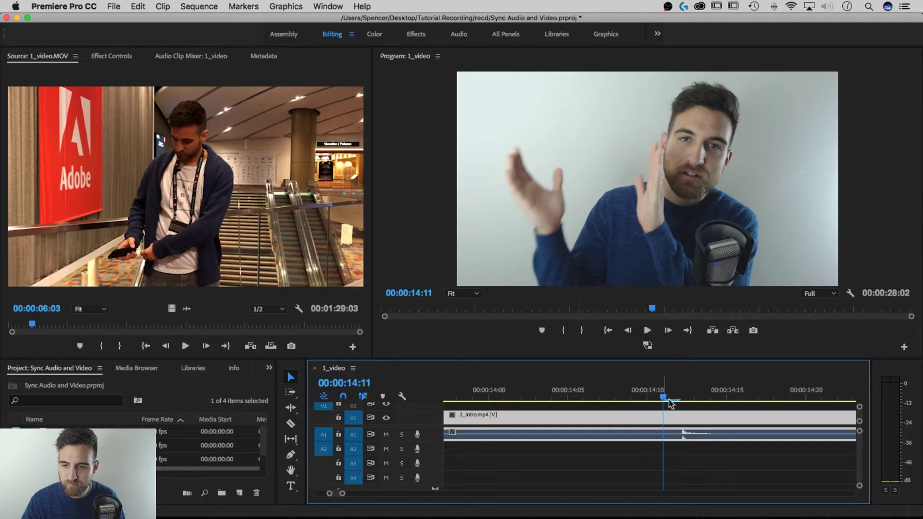
pyautogui.click(679, 399)
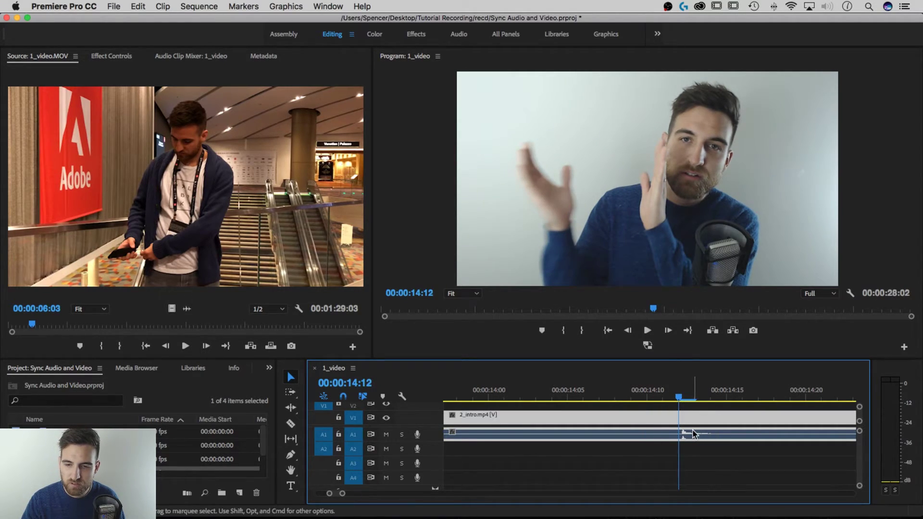
pyautogui.click(666, 399)
pyautogui.click(679, 400)
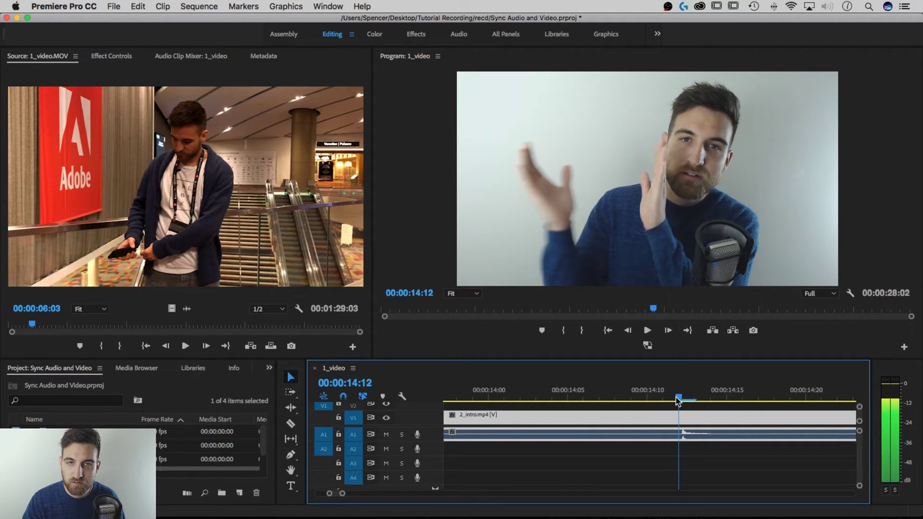
pyautogui.click(673, 400)
pyautogui.click(679, 399)
pyautogui.click(666, 400)
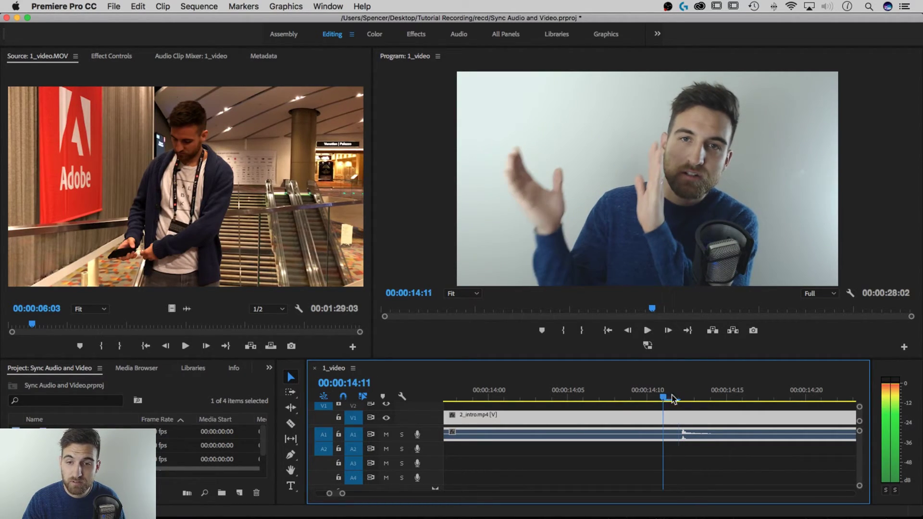
pyautogui.click(679, 399)
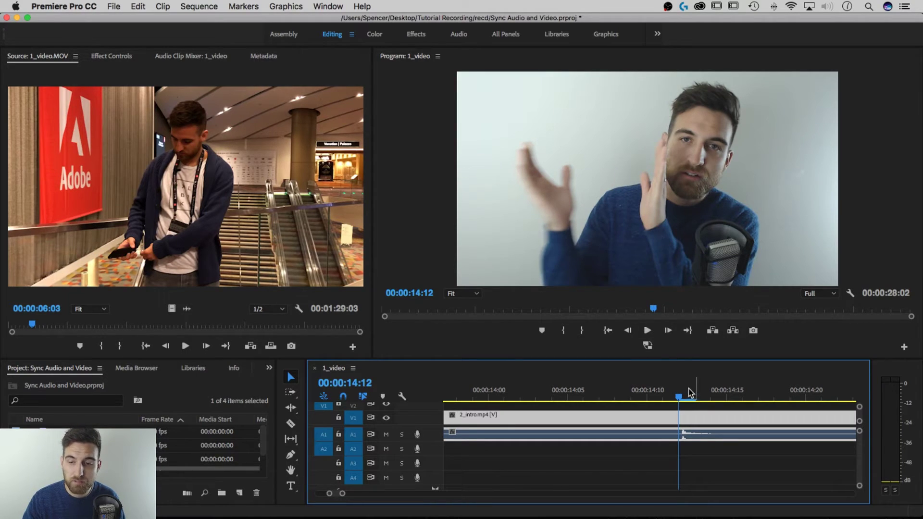
# Step forward frame by frame from 14:13 to 14:16, where the hands meet.
pyautogui.click(695, 399)
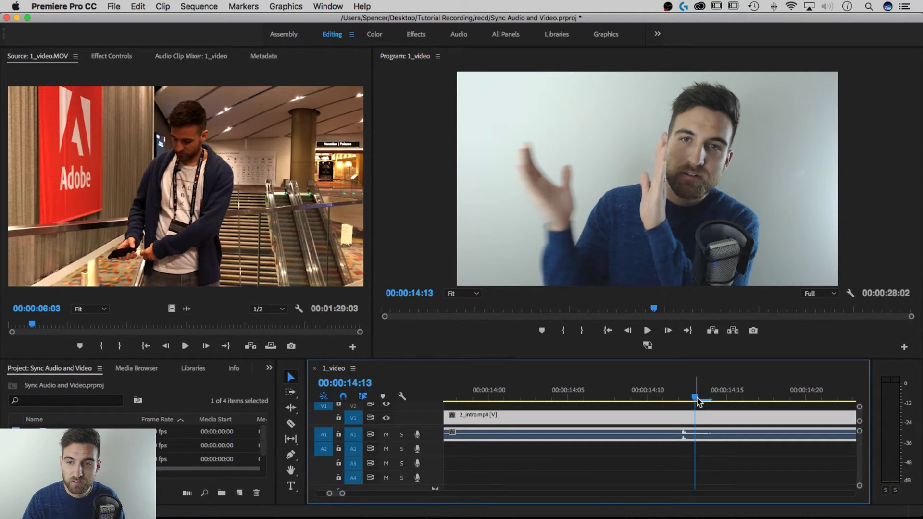
pyautogui.click(709, 399)
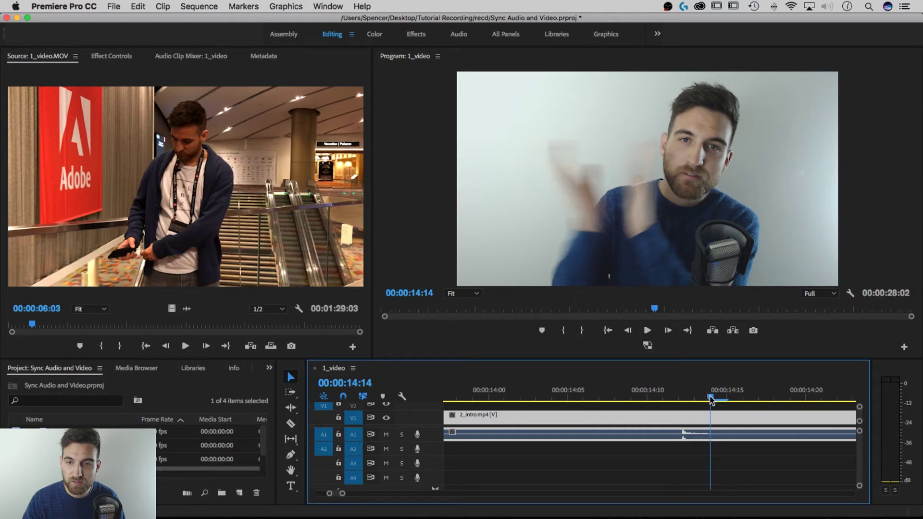
pyautogui.click(726, 399)
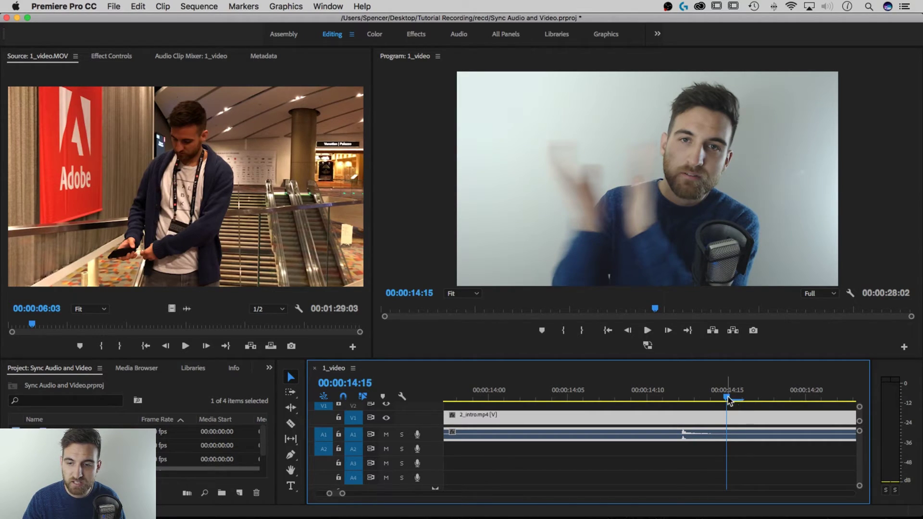
pyautogui.click(741, 399)
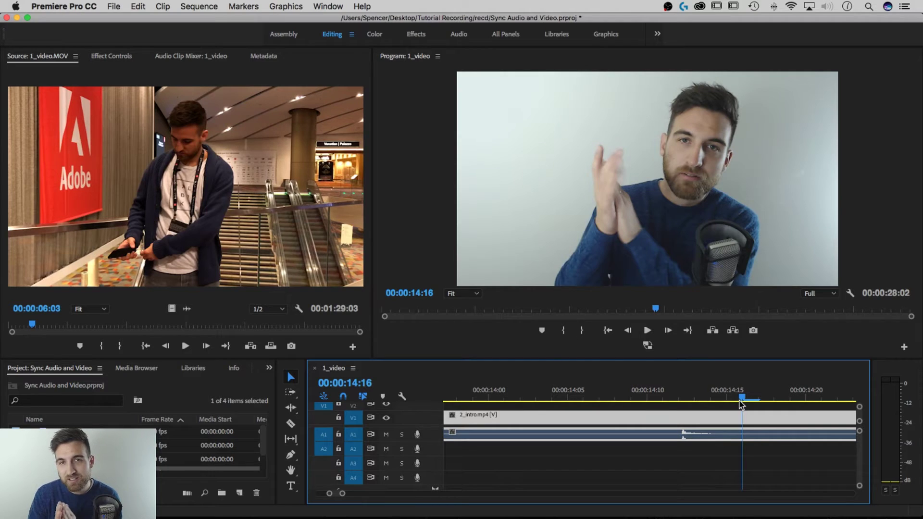
# Unlink the intro clip's audio from its video and nudge the audio slightly later.
pyautogui.rightClick(699, 418)
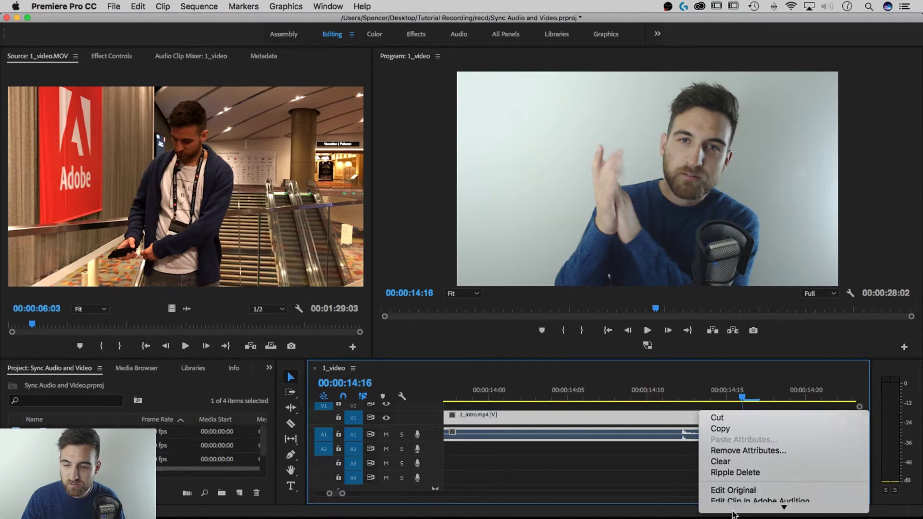
pyautogui.click(728, 422)
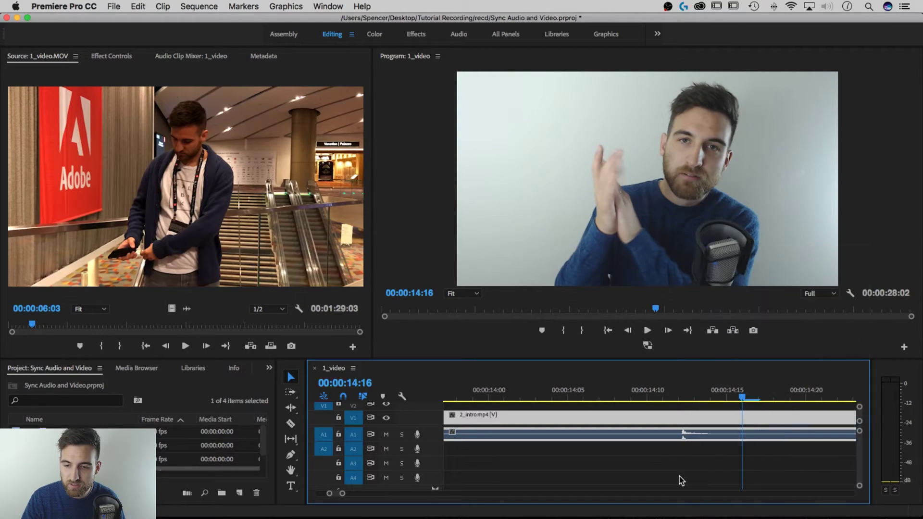
pyautogui.moveTo(686, 440); pyautogui.dragTo(708, 439)
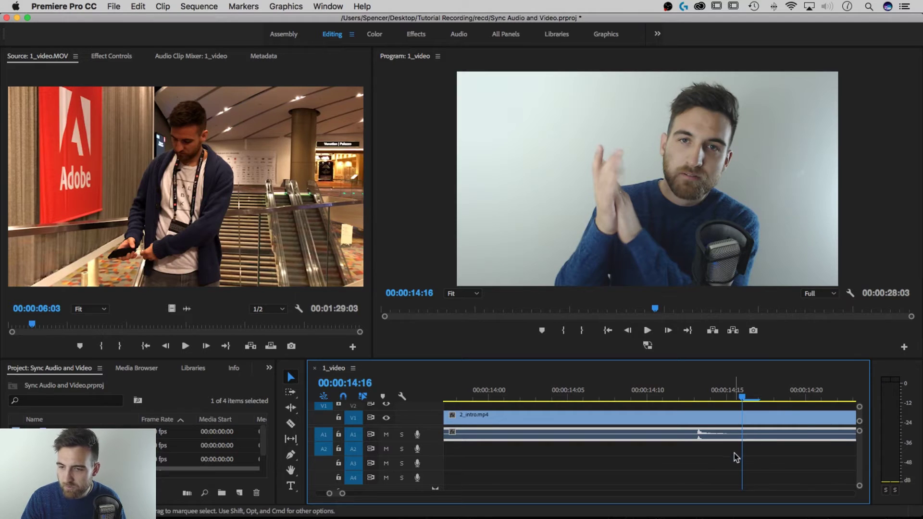
# Show timecodes in audio sample units, enlarge the timeline, and park the playhead on the clap.
pyautogui.click(850, 293)
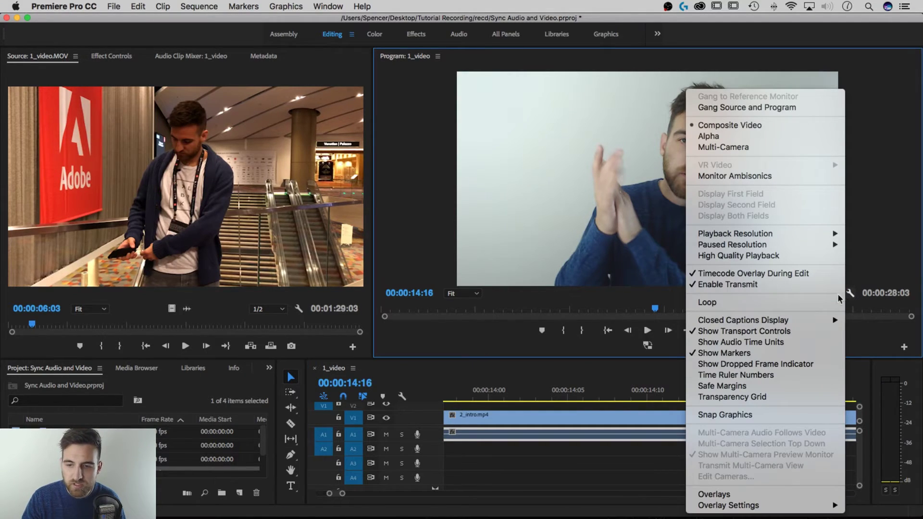
pyautogui.click(740, 342)
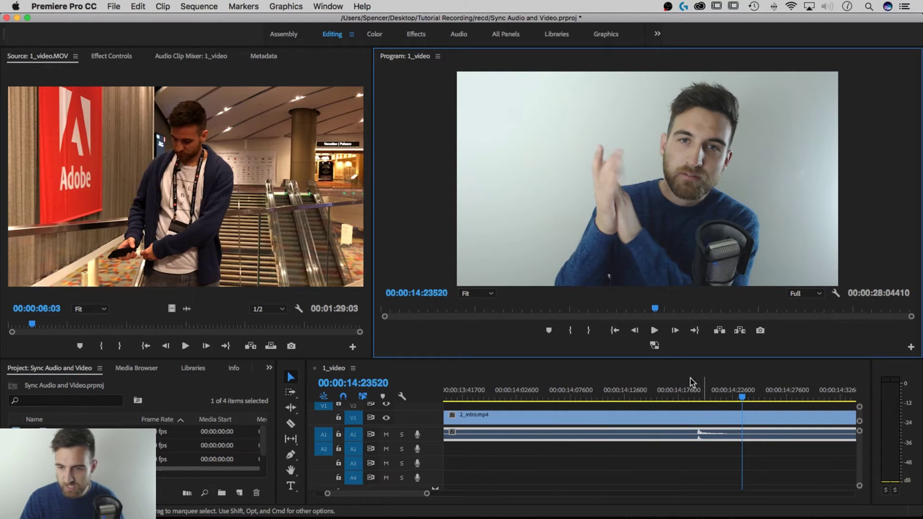
pyautogui.moveTo(666, 358); pyautogui.dragTo(669, 307)
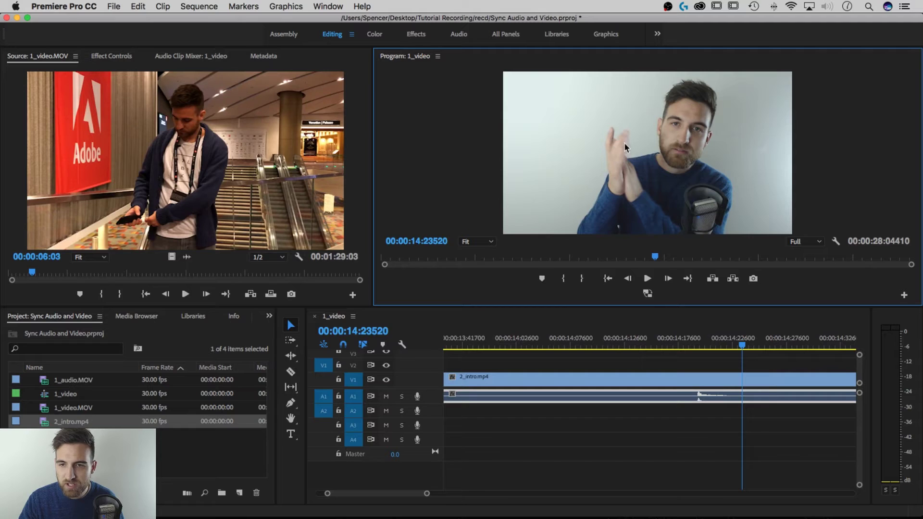
pyautogui.click(742, 346)
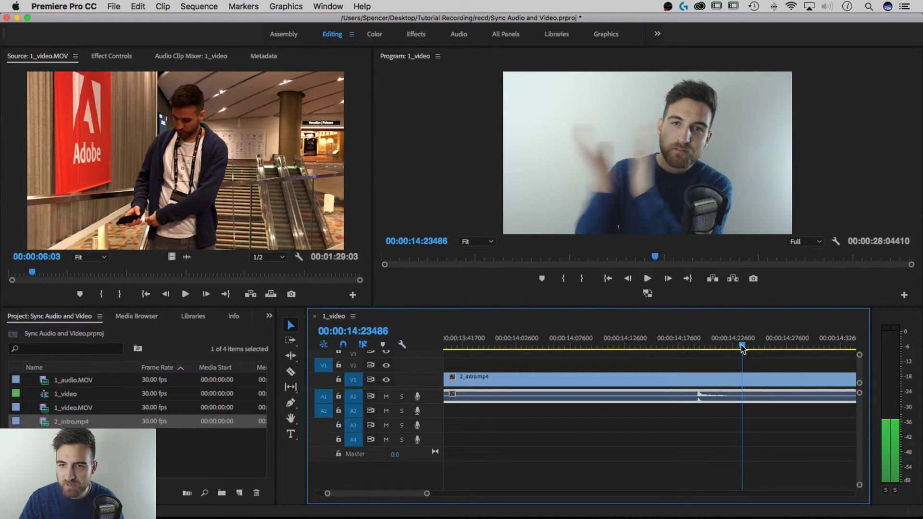
pyautogui.moveTo(742, 347); pyautogui.dragTo(745, 346)
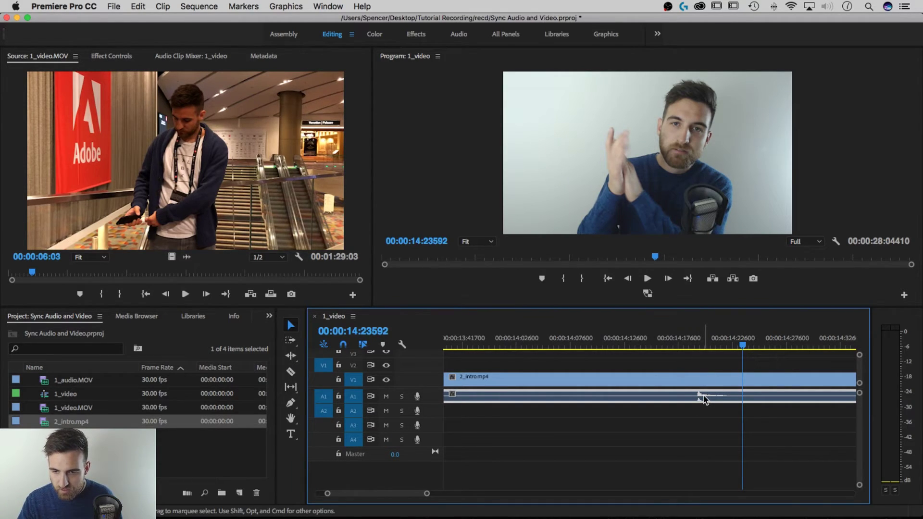
# Show A1 waveforms and slide the intro audio about 4112 samples later onto the 00:00:14:23592 clap.
pyautogui.moveTo(439, 404); pyautogui.dragTo(439, 450)
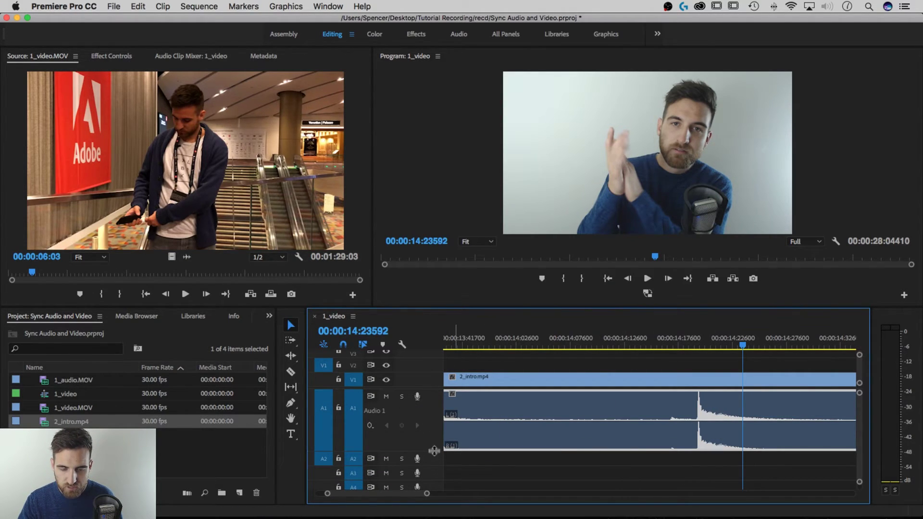
pyautogui.moveTo(434, 451)
pyautogui.mouseDown()
pyautogui.moveTo(436, 415)
pyautogui.moveTo(435, 459)
pyautogui.mouseUp()
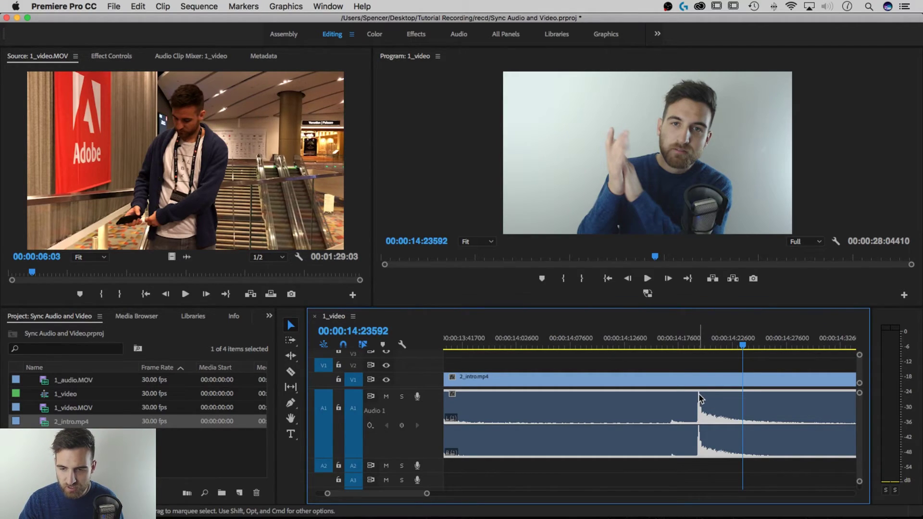
pyautogui.moveTo(700, 393); pyautogui.dragTo(744, 397)
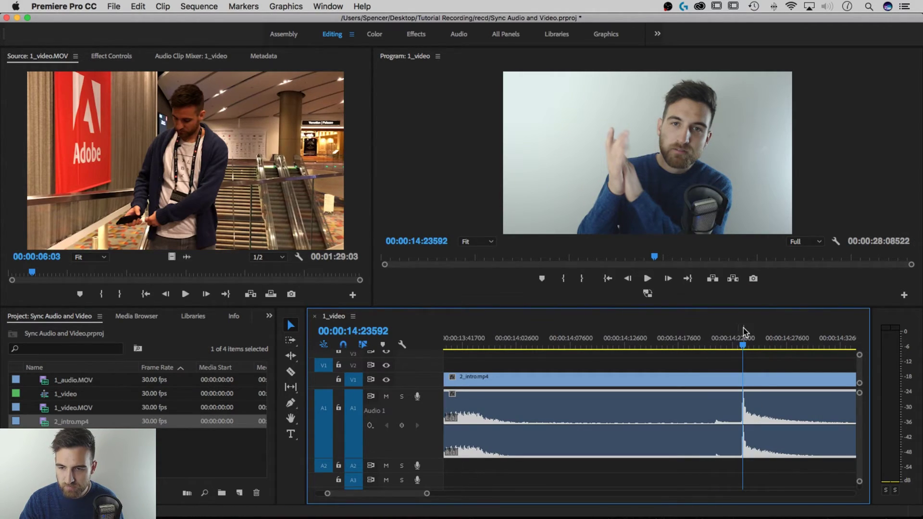
pyautogui.click(566, 341)
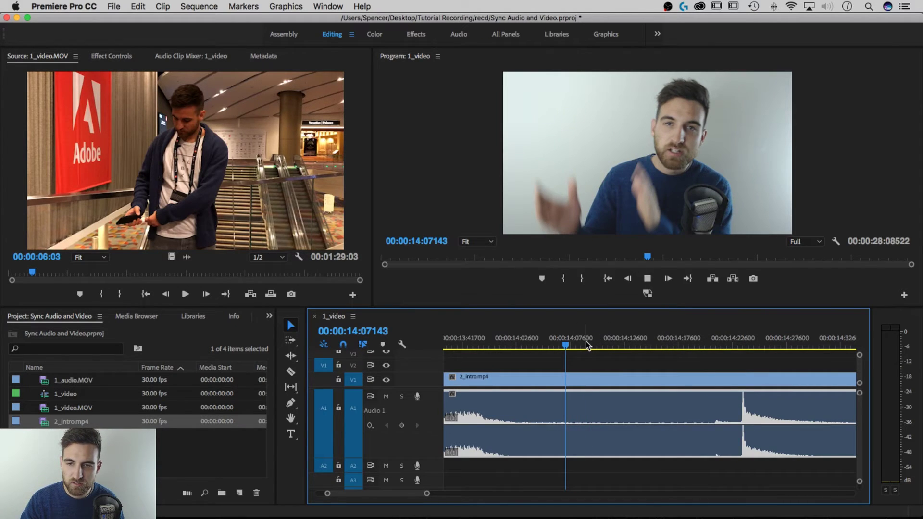
# Play back the re-synced intro, zoom out to show the whole clip, and return to the clap.
pyautogui.press('space')
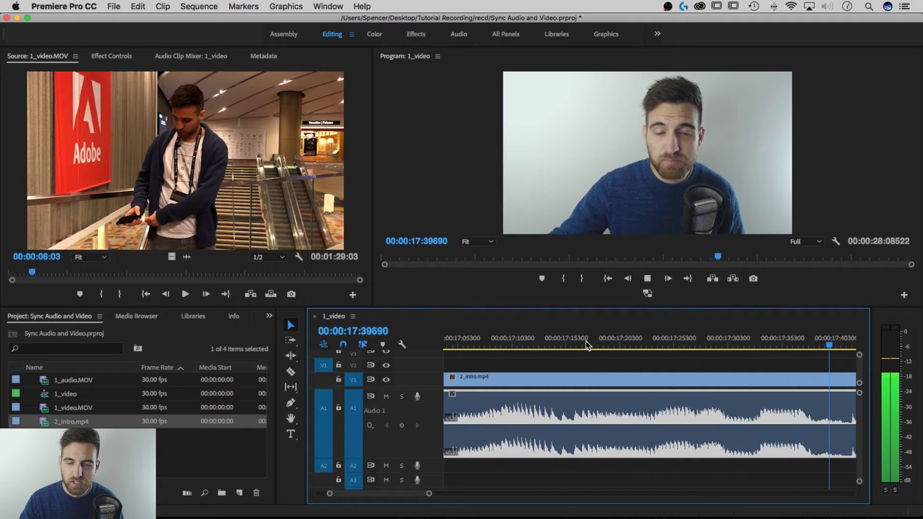
pyautogui.press('space')
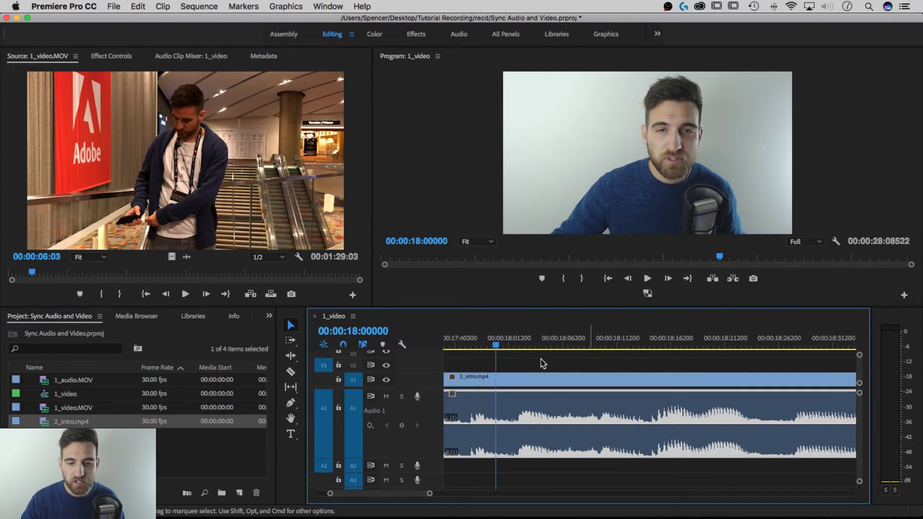
pyautogui.moveTo(431, 494); pyautogui.dragTo(552, 496)
pyautogui.moveTo(584, 345); pyautogui.dragTo(591, 348)
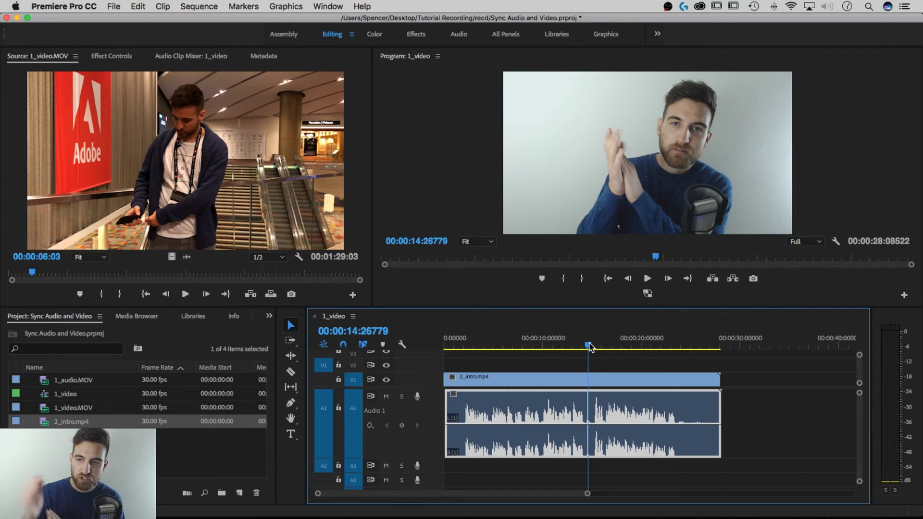
# Turn off Show Audio Time Units in the Program monitor settings so timecodes read in frames.
pyautogui.click(836, 241)
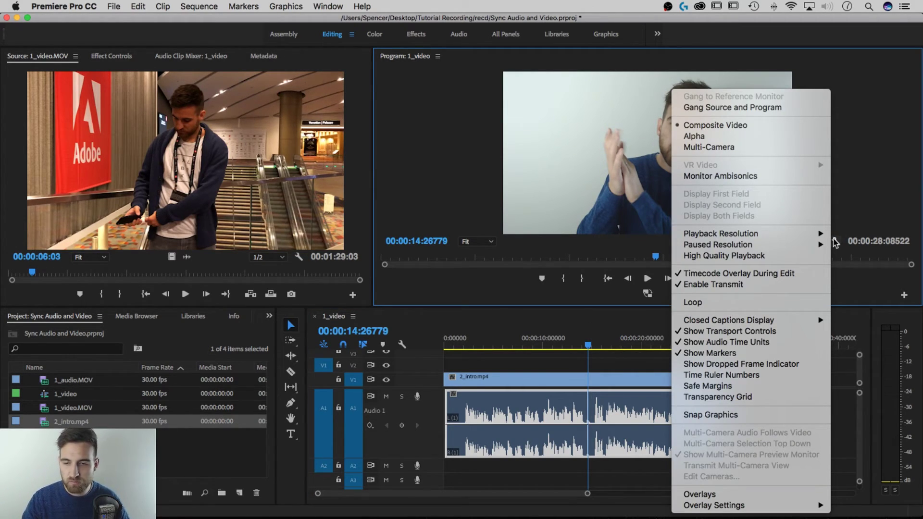
pyautogui.click(726, 342)
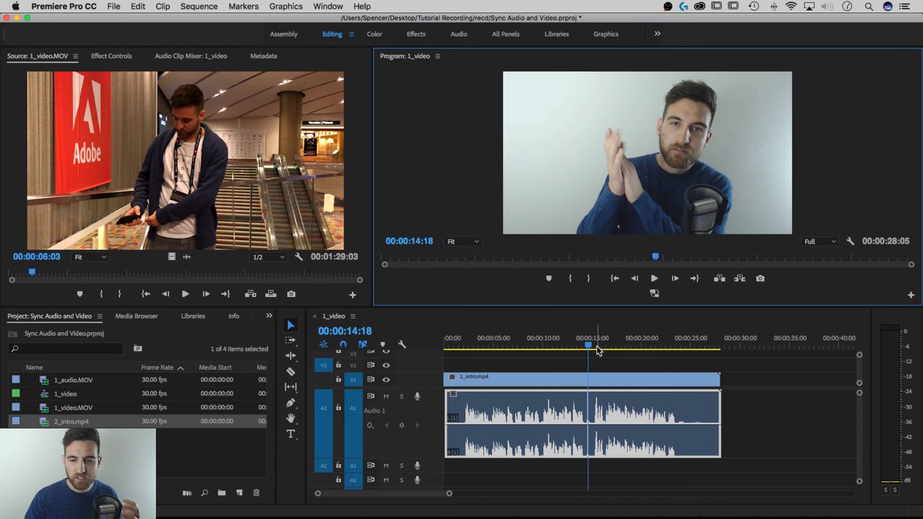
pyautogui.moveTo(598, 351); pyautogui.dragTo(546, 347)
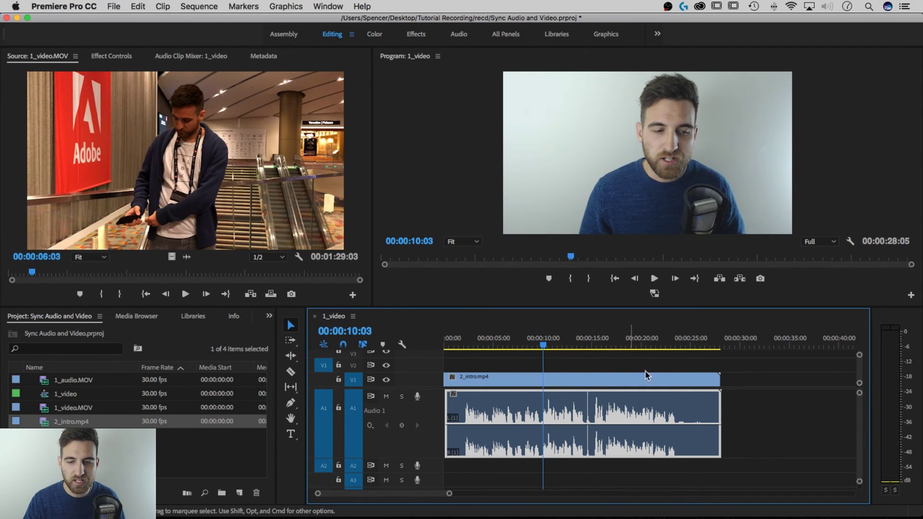
pyautogui.press('space')
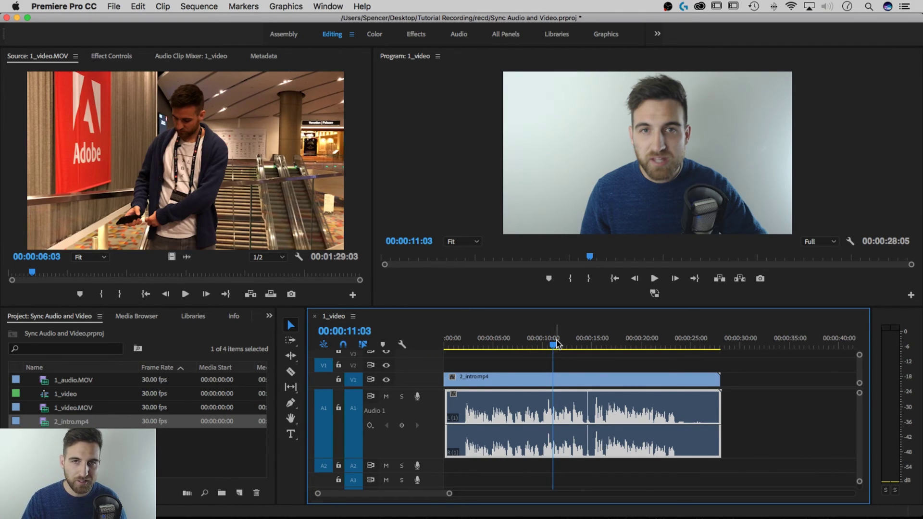
pyautogui.click(548, 346)
pyautogui.moveTo(548, 347); pyautogui.dragTo(550, 347)
pyautogui.click(592, 344)
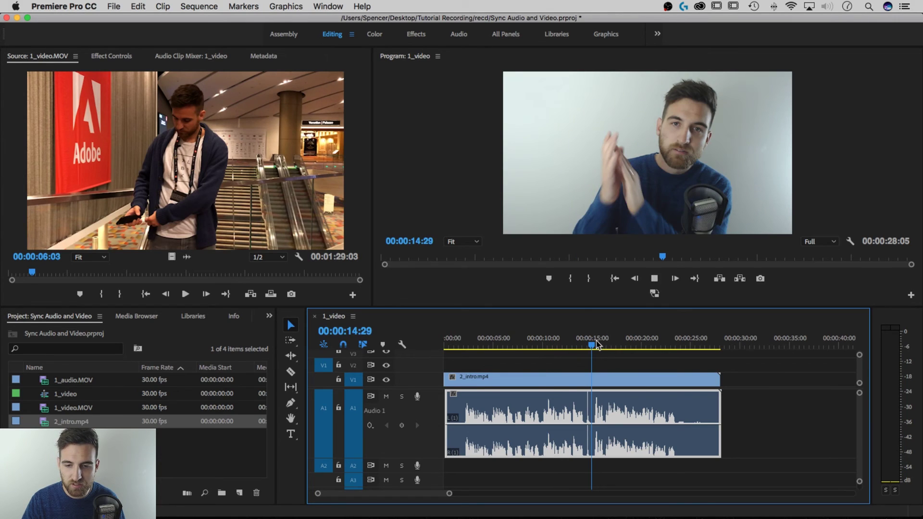
pyautogui.press('space')
pyautogui.press('space')
pyautogui.moveTo(601, 344); pyautogui.dragTo(596, 345)
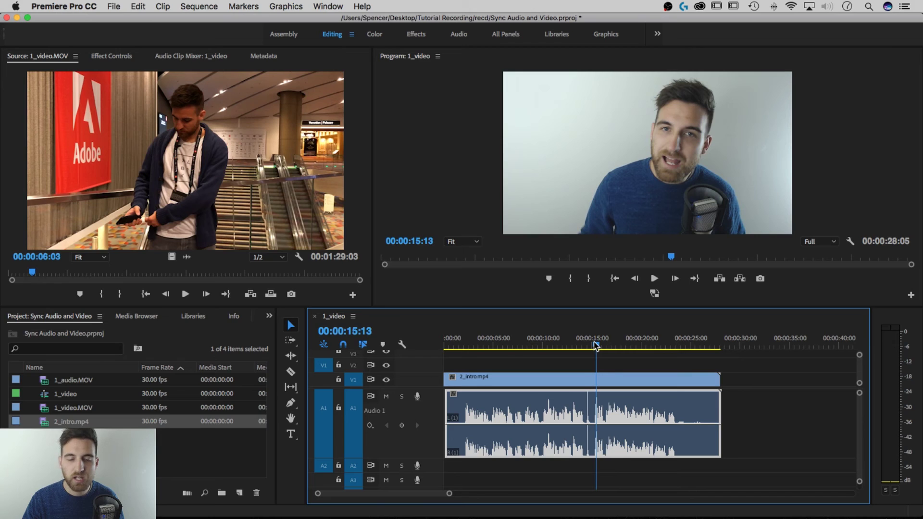